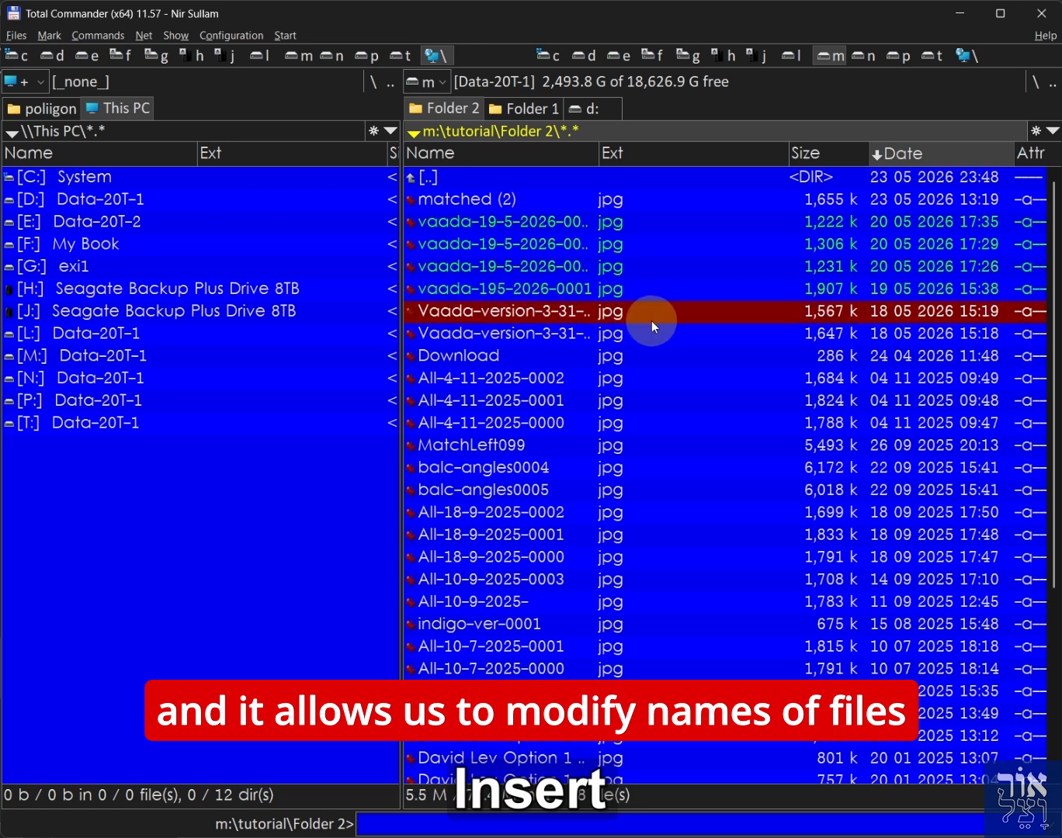
# - Select the six consecutive Vaada JPG files in Folder 2 and open them in the Multi-Rename Tool
pyautogui.press('Up')
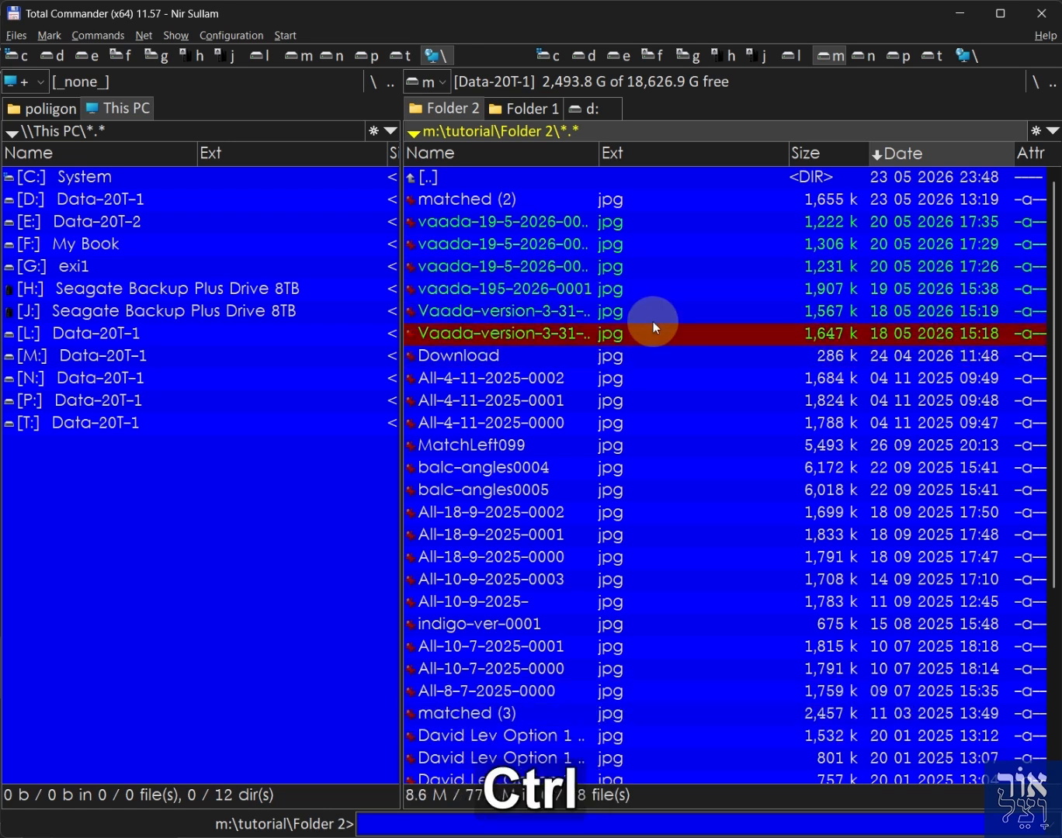
pyautogui.hotkey('ctrl', 'm')
pyautogui.moveTo(422, 210); pyautogui.dragTo(433, 438)
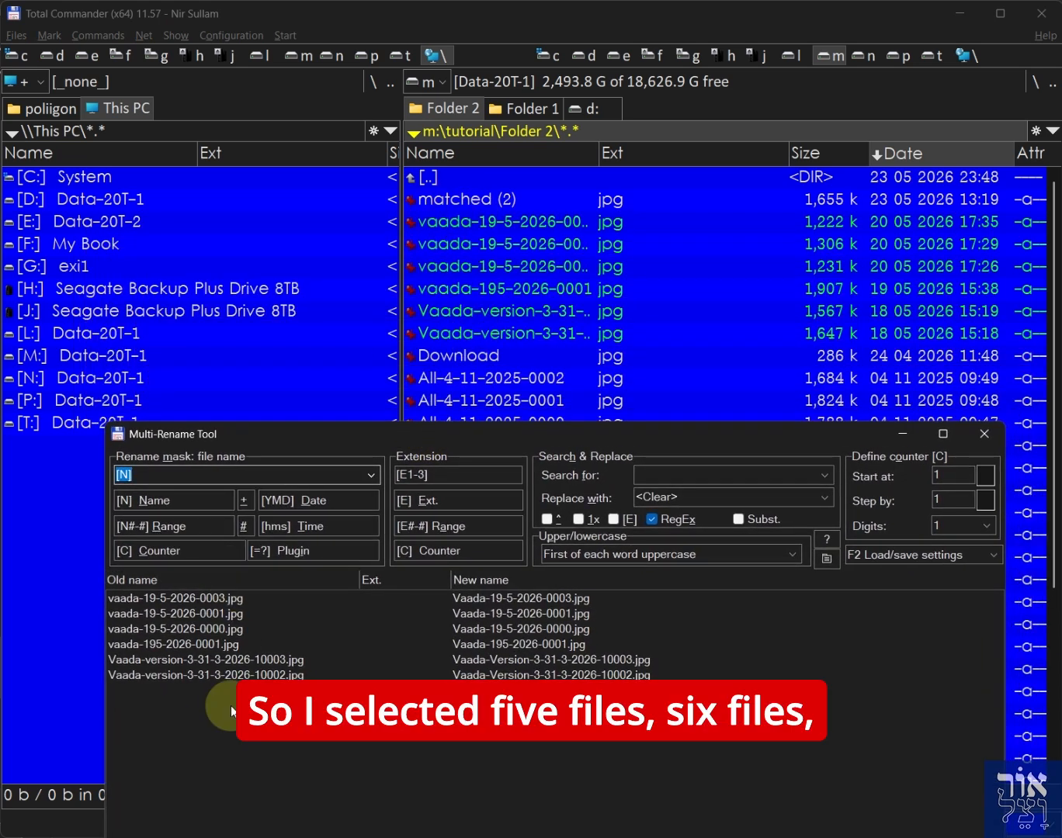
pyautogui.moveTo(335, 443); pyautogui.dragTo(284, 215)
pyautogui.moveTo(443, 213); pyautogui.dragTo(459, 241)
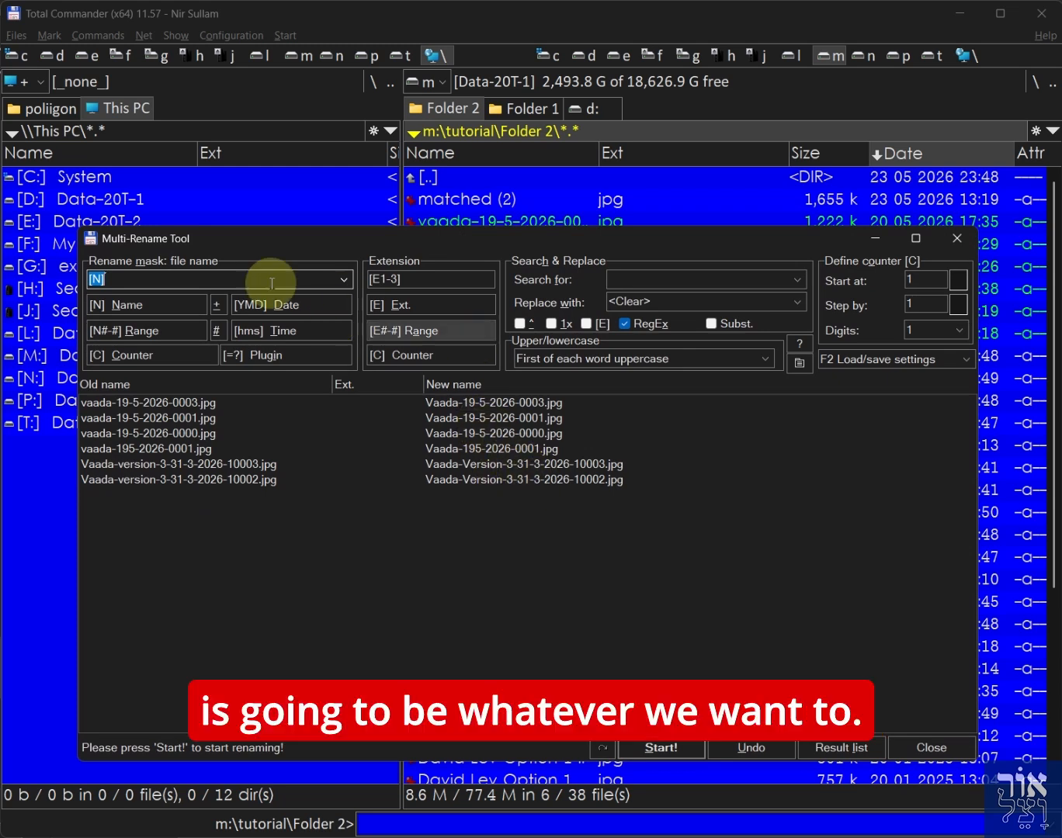
# - Append " - Tutorial" after the [N] placeholder in the file name mask
pyautogui.click(103, 278)
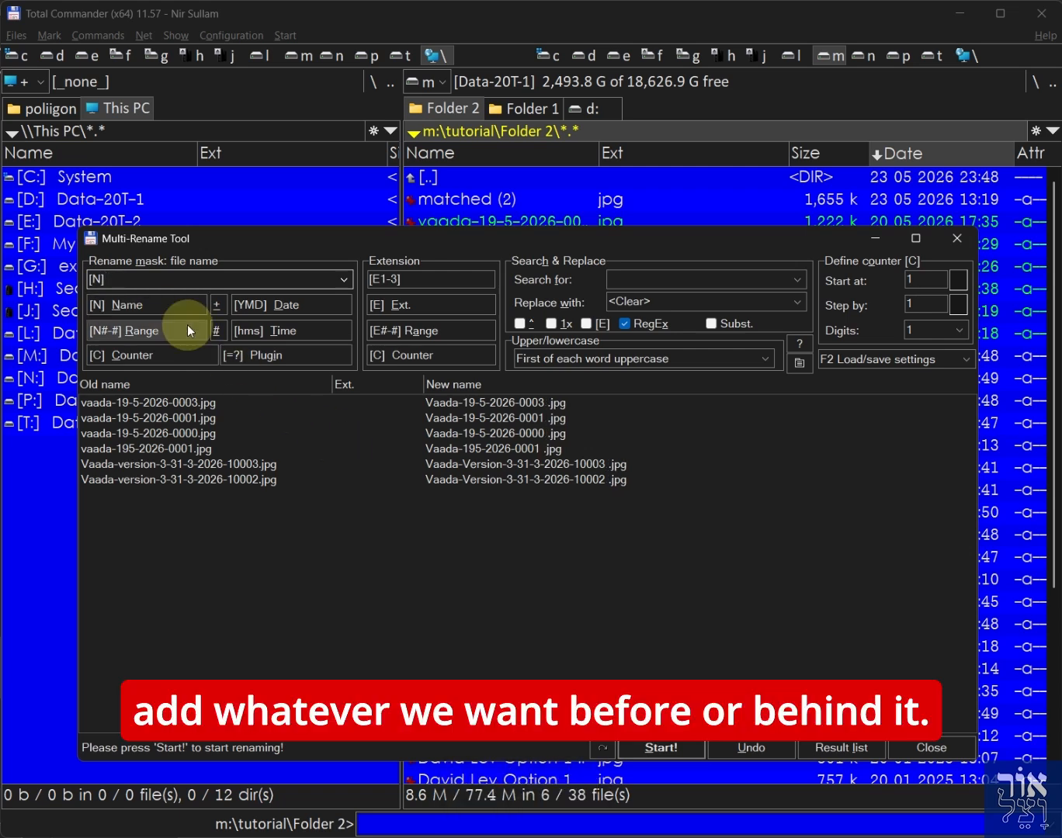
pyautogui.write('-')
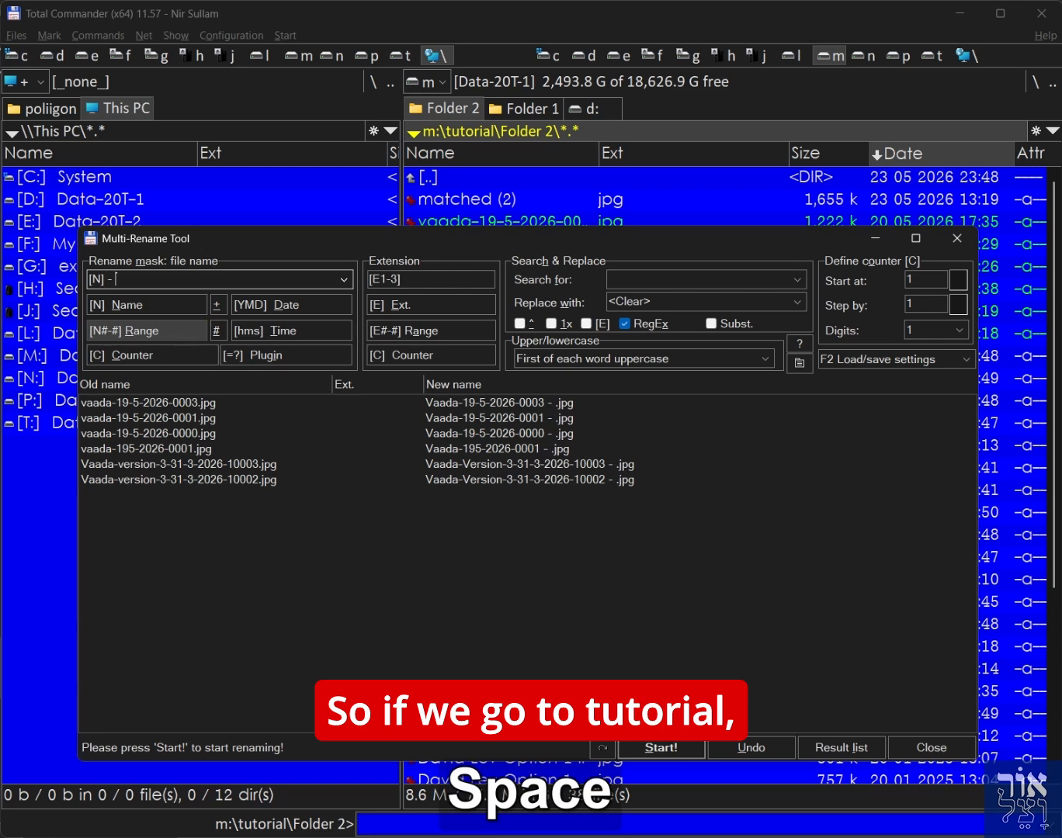
pyautogui.write(' Tutorial')
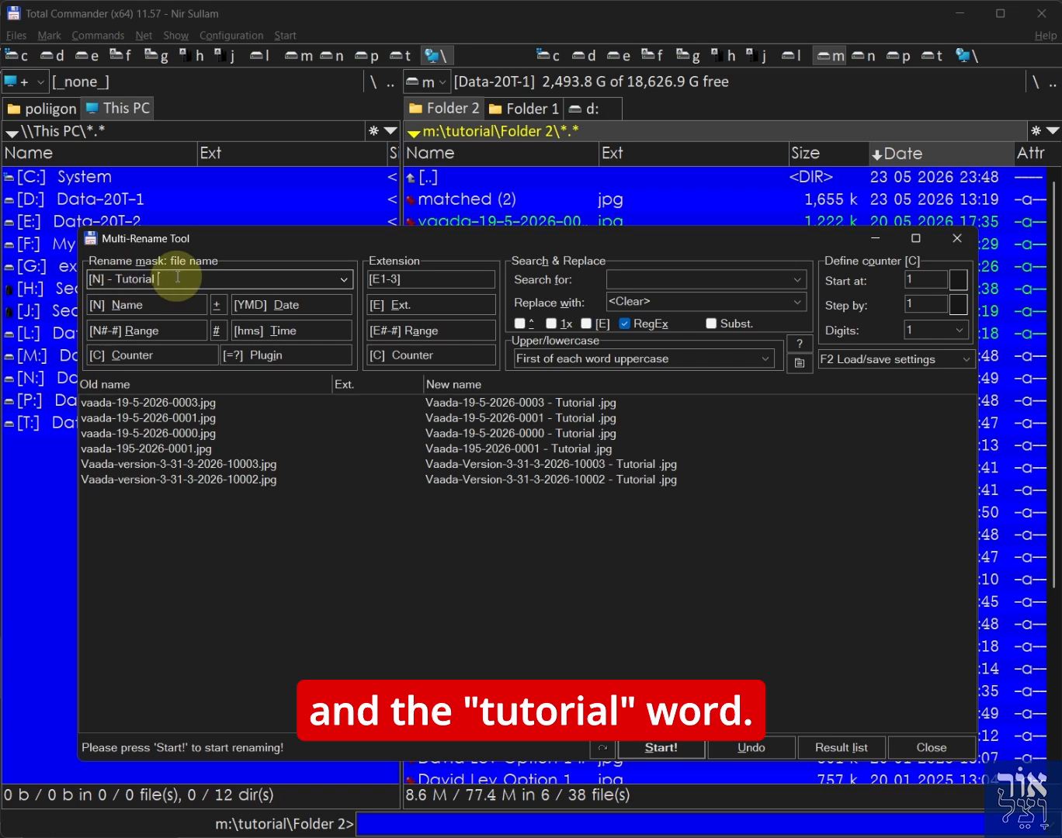
# - Remove the Tutorial suffix from the file name mask and put "Tutorial -" in front of [N] instead
pyautogui.moveTo(177, 277); pyautogui.dragTo(106, 279)
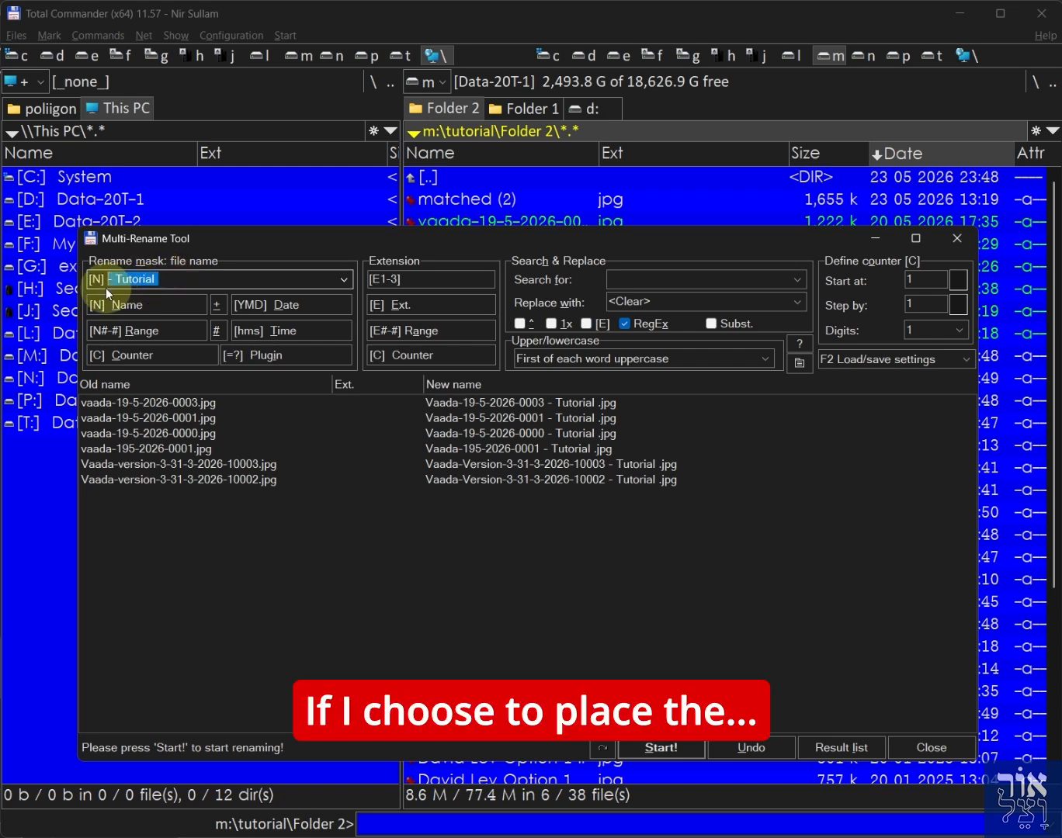
pyautogui.press('BackSpace')
pyautogui.press('Home')
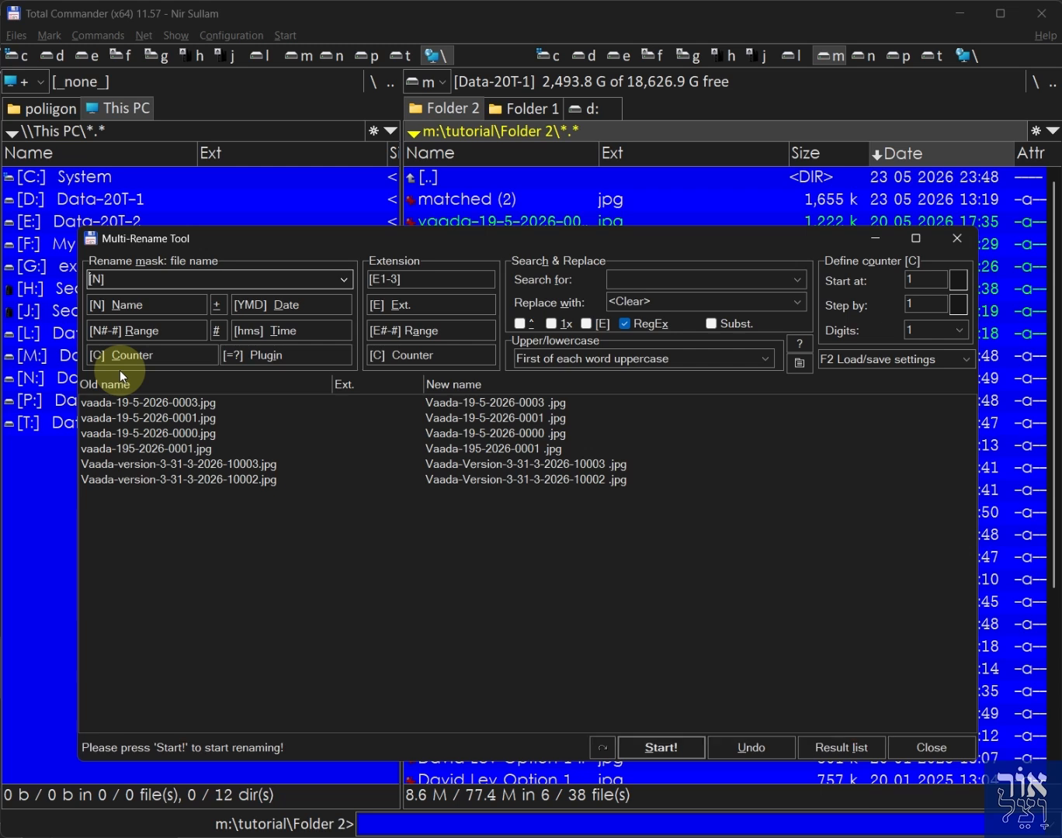
pyautogui.write('Turo')
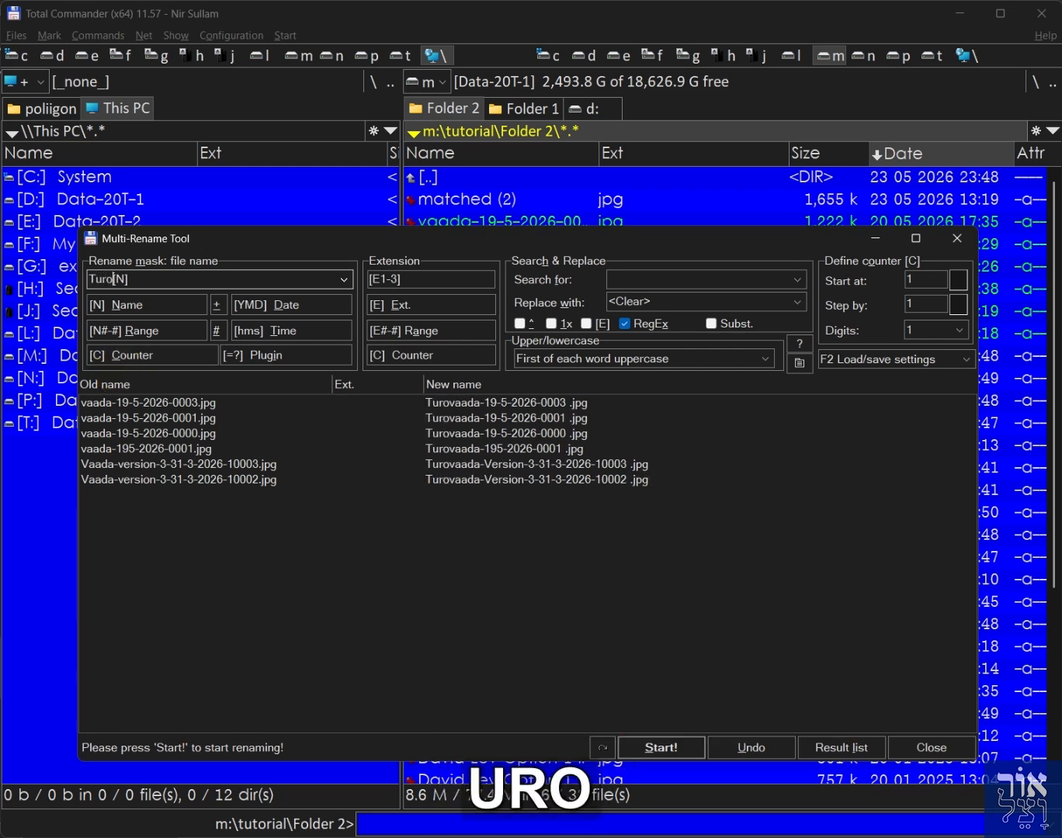
pyautogui.press('BackSpace')
pyautogui.press('BackSpace')
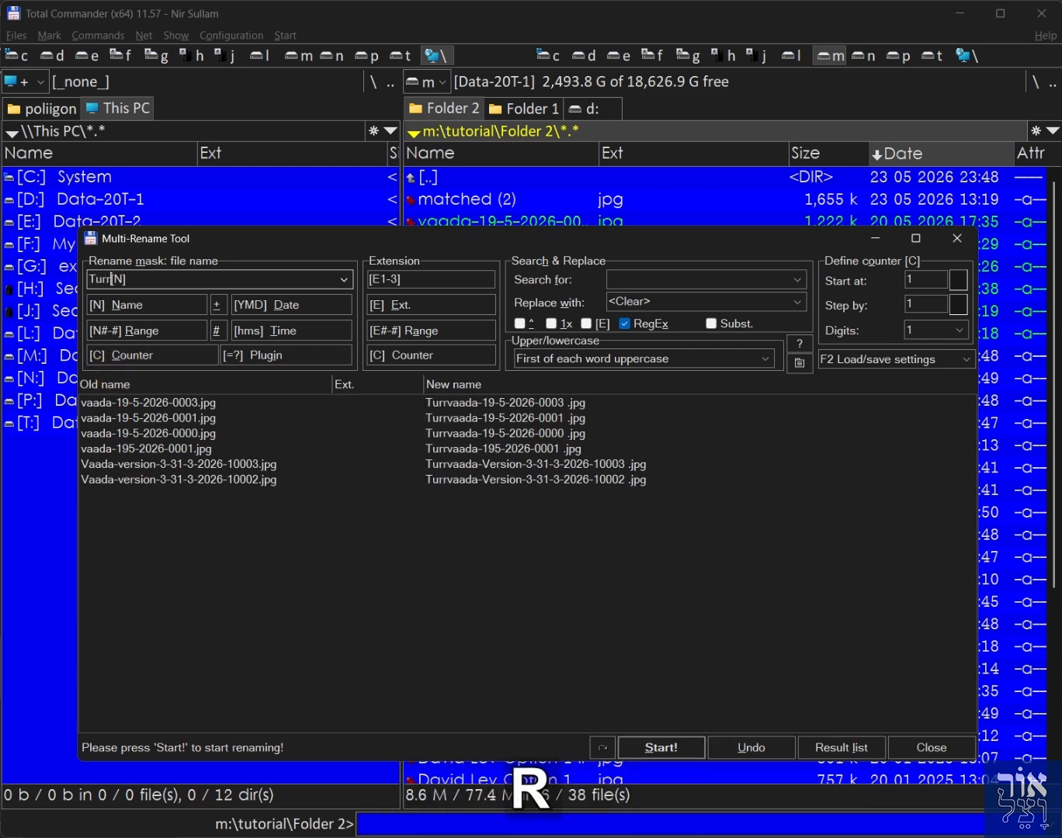
pyautogui.write('torial -')
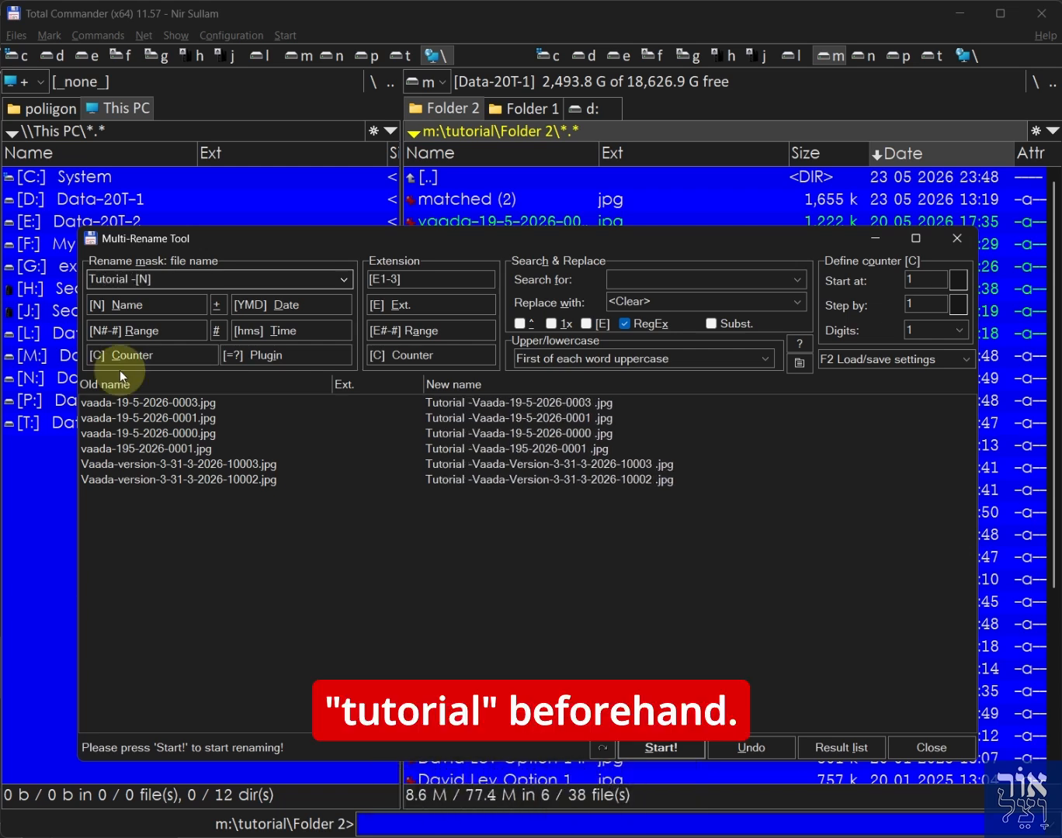
# - Remove the "Tutorial -" prefix from the file name mask
pyautogui.hotkey('shift', 'Home')
pyautogui.press('Delete')
pyautogui.press('End')
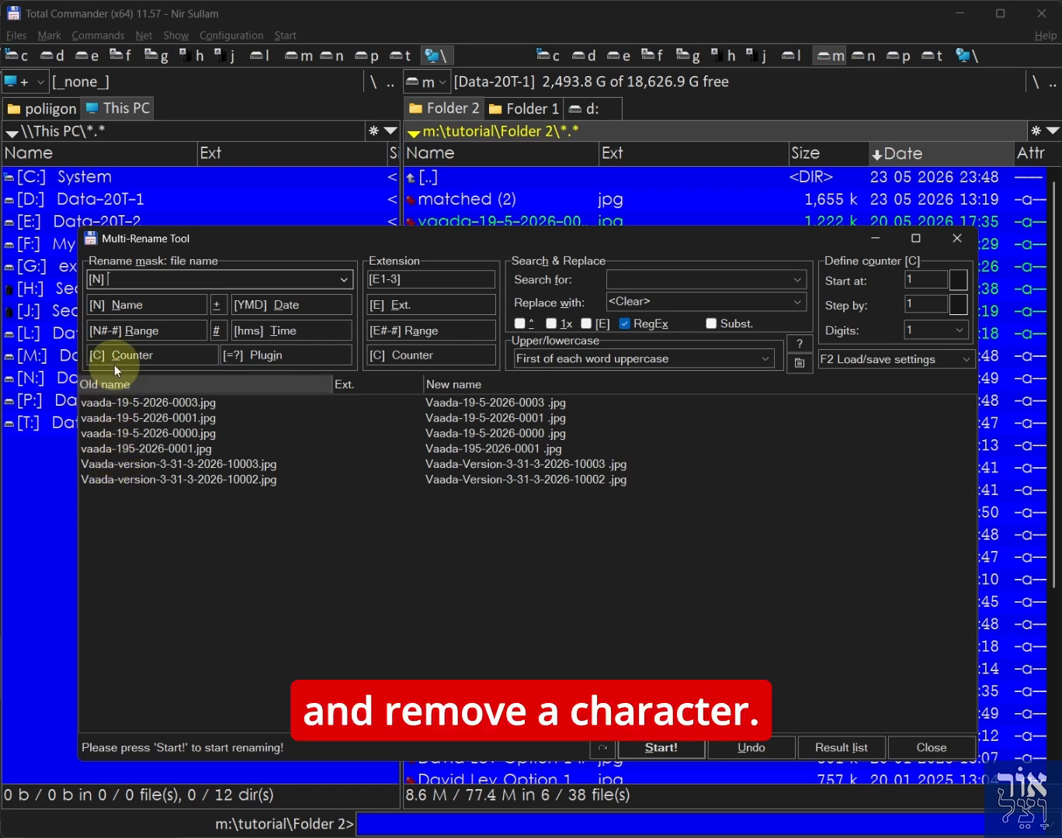
# - Restrict the original name in the mask to a character range, trying [N2-5] and changing it to [N1-5]
pyautogui.press('Left')
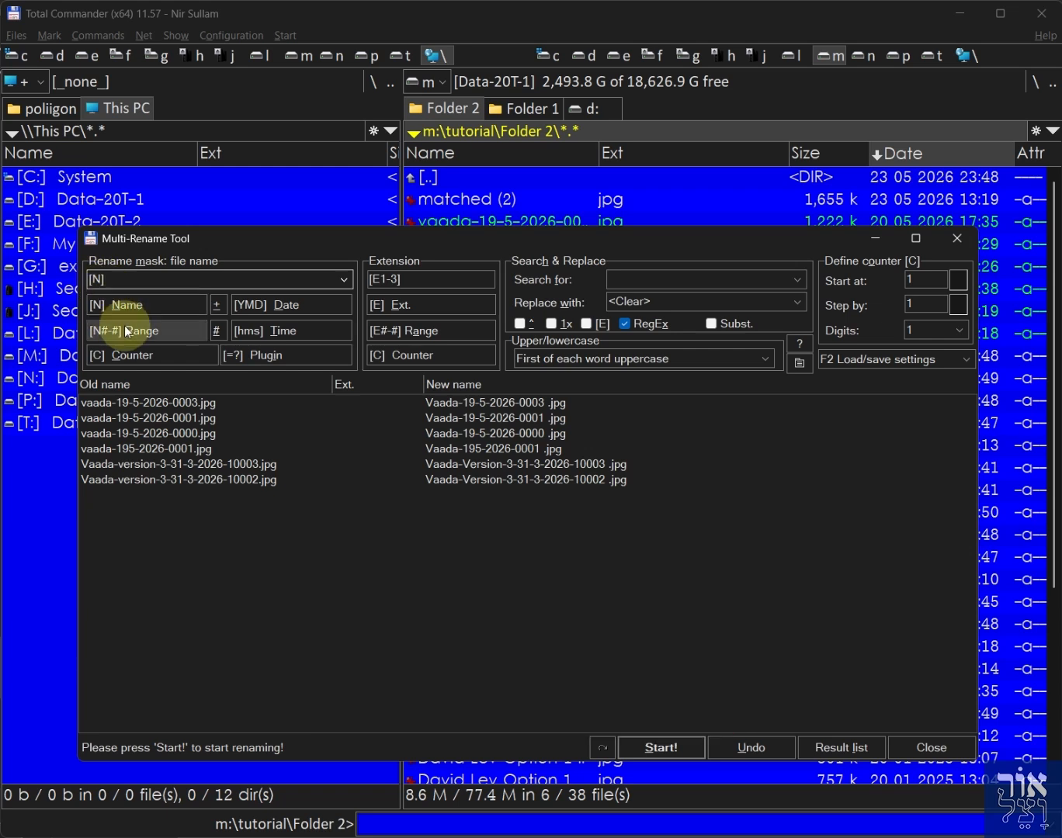
pyautogui.press('Left')
pyautogui.press('Right')
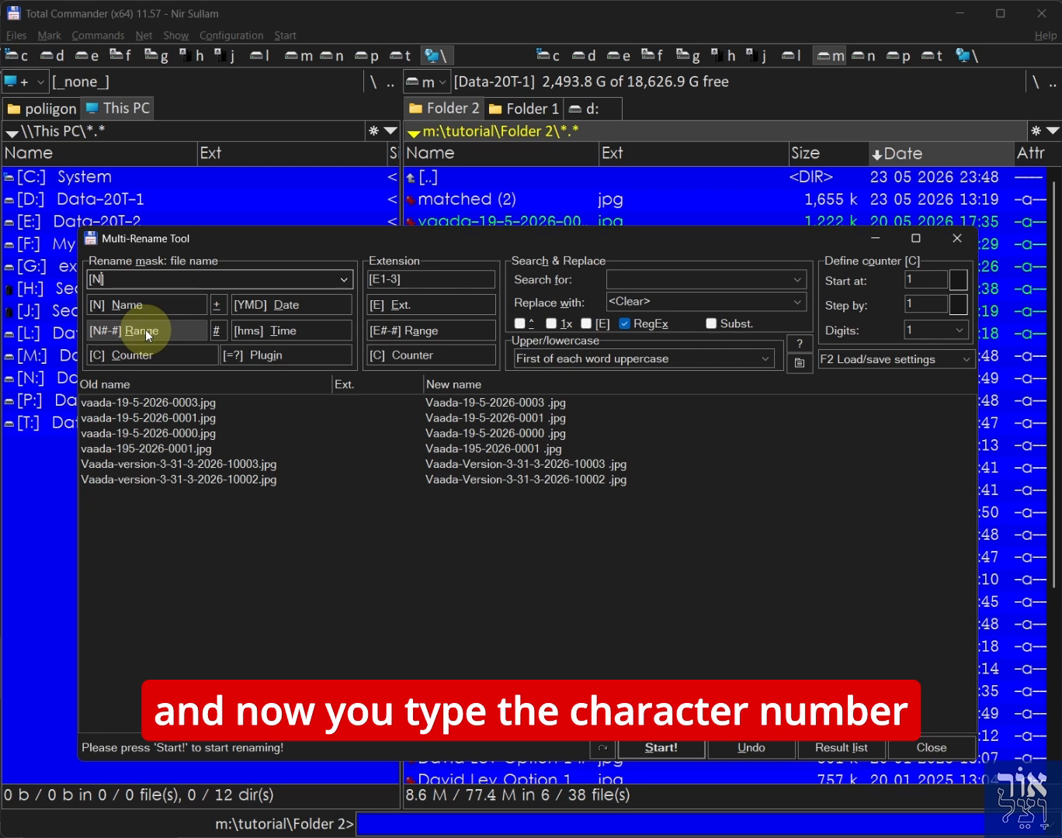
pyautogui.write('2')
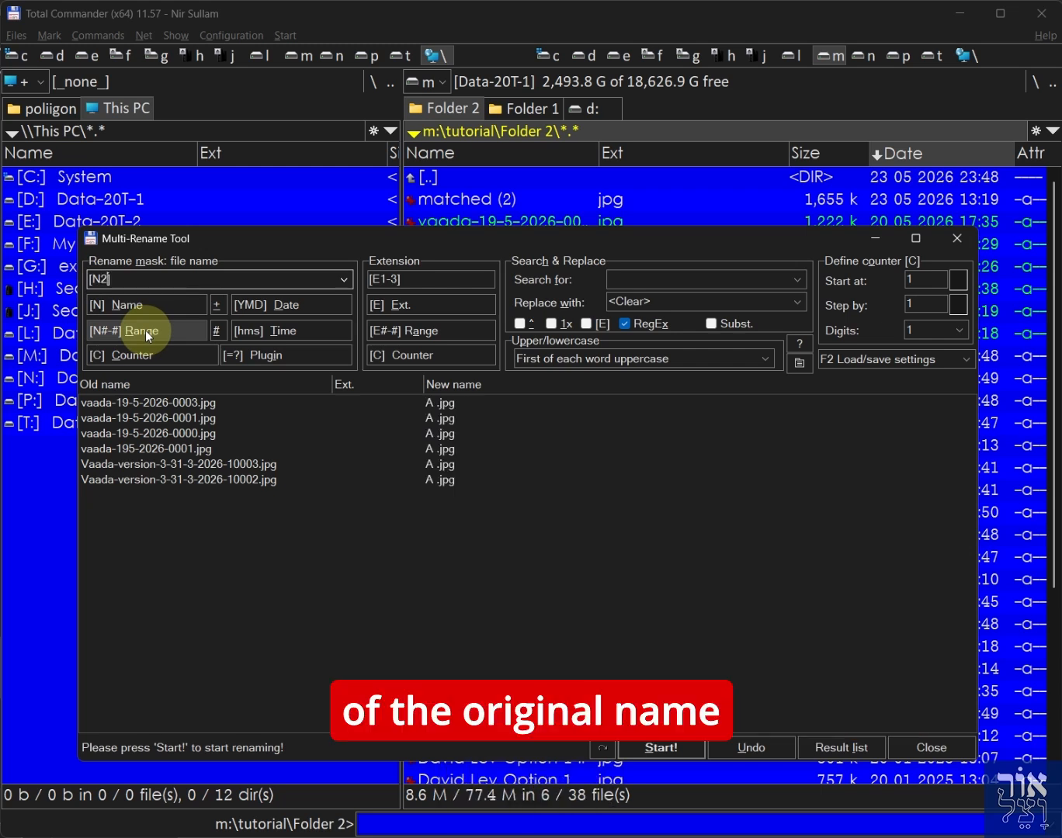
pyautogui.write('-5')
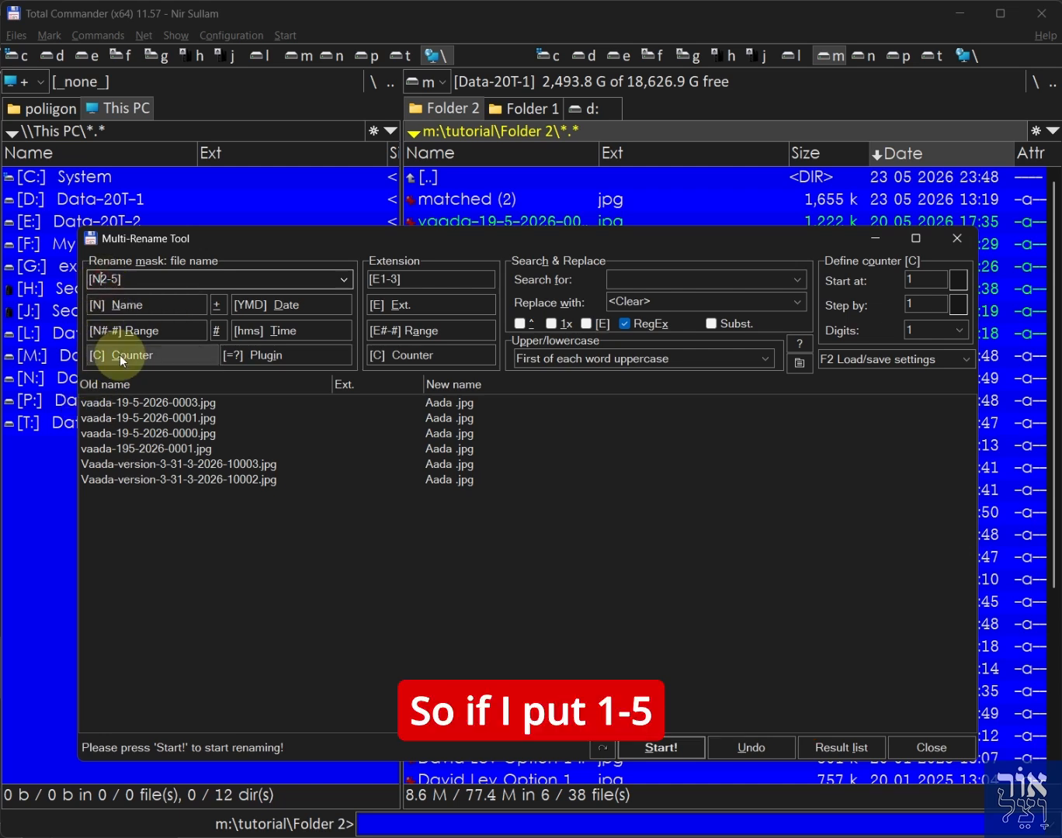
pyautogui.write('1')
pyautogui.press('Delete')
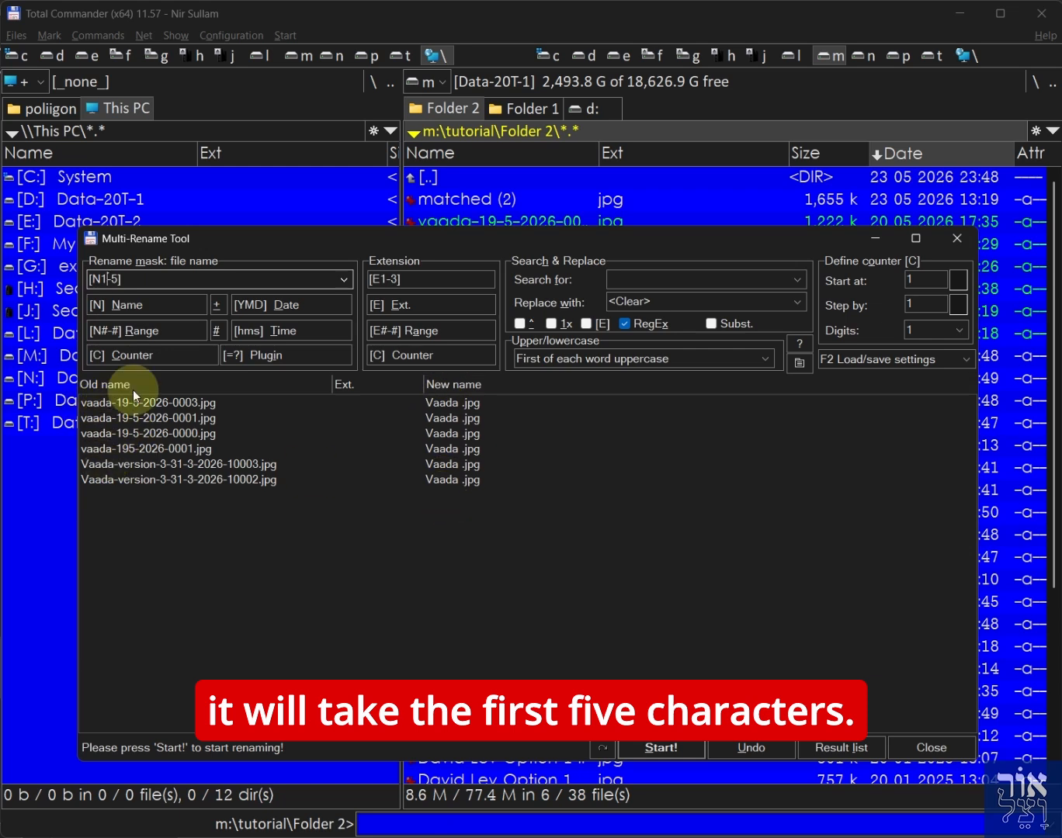
# - Try extending the name range in the mask to [N1-6] and to [N1-7]
pyautogui.write('6')
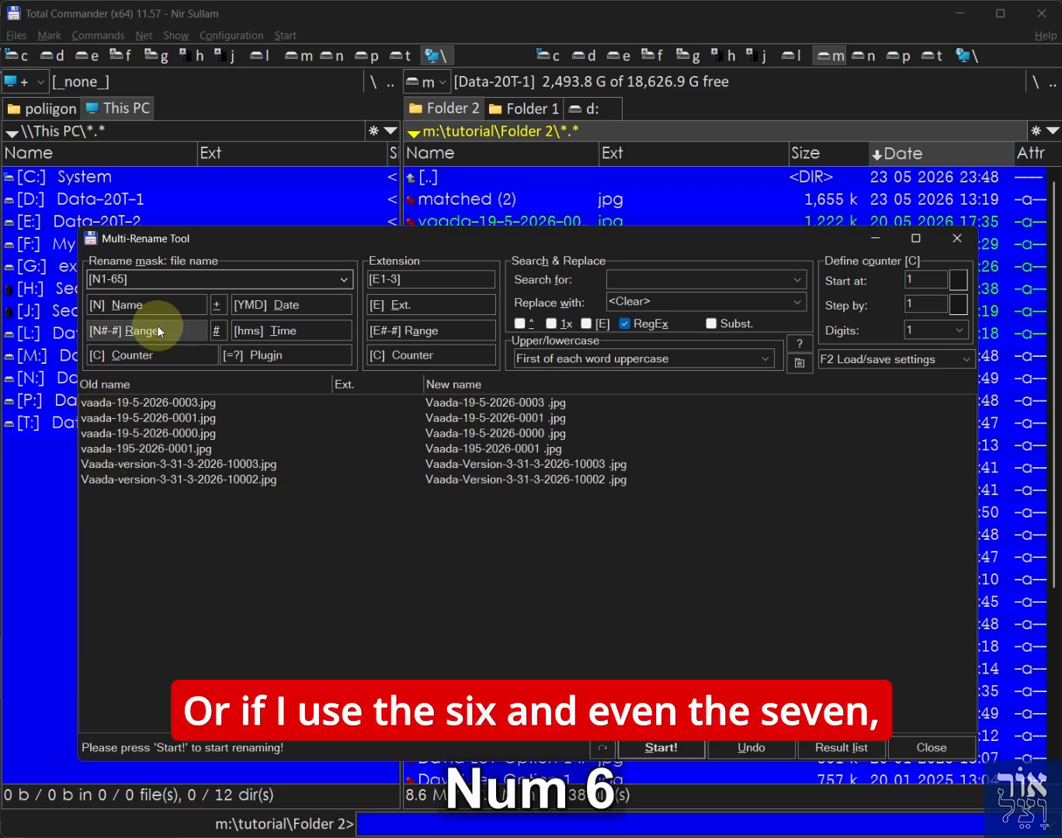
pyautogui.press('Delete')
pyautogui.press('Left')
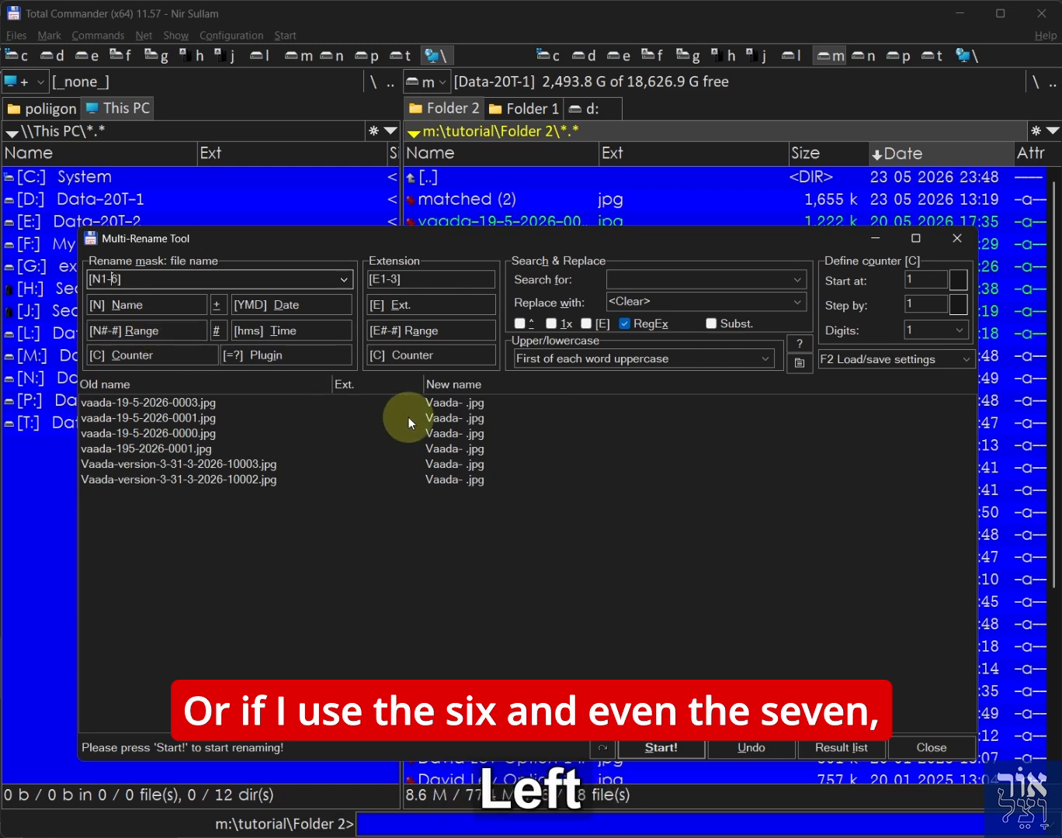
pyautogui.write('7')
pyautogui.press('Delete')
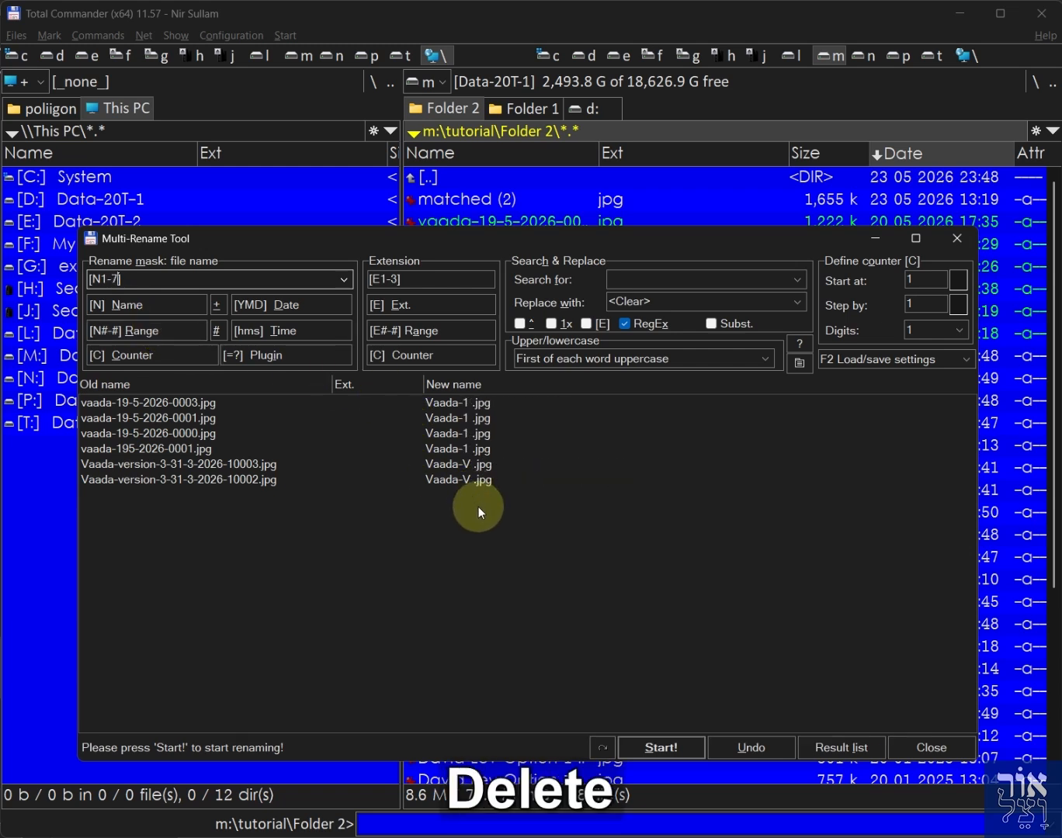
# - Restore the name range in the mask to [N1-5]
pyautogui.click(116, 279)
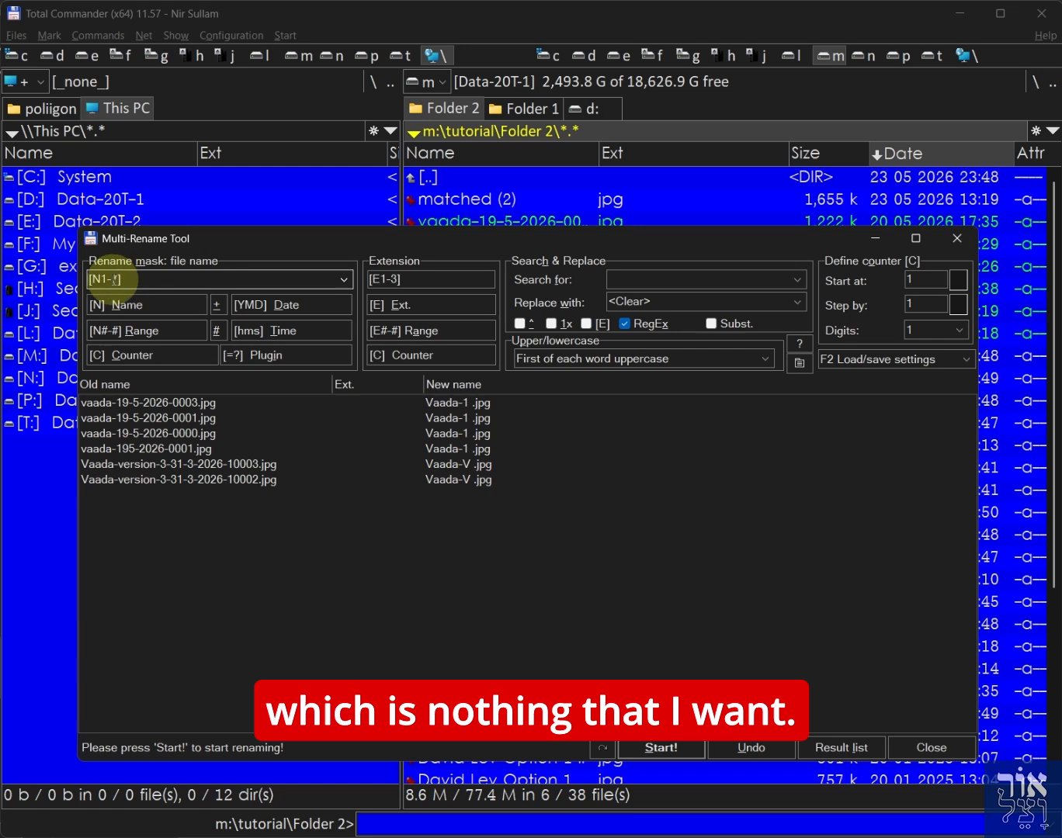
pyautogui.write('5')
pyautogui.press('Delete')
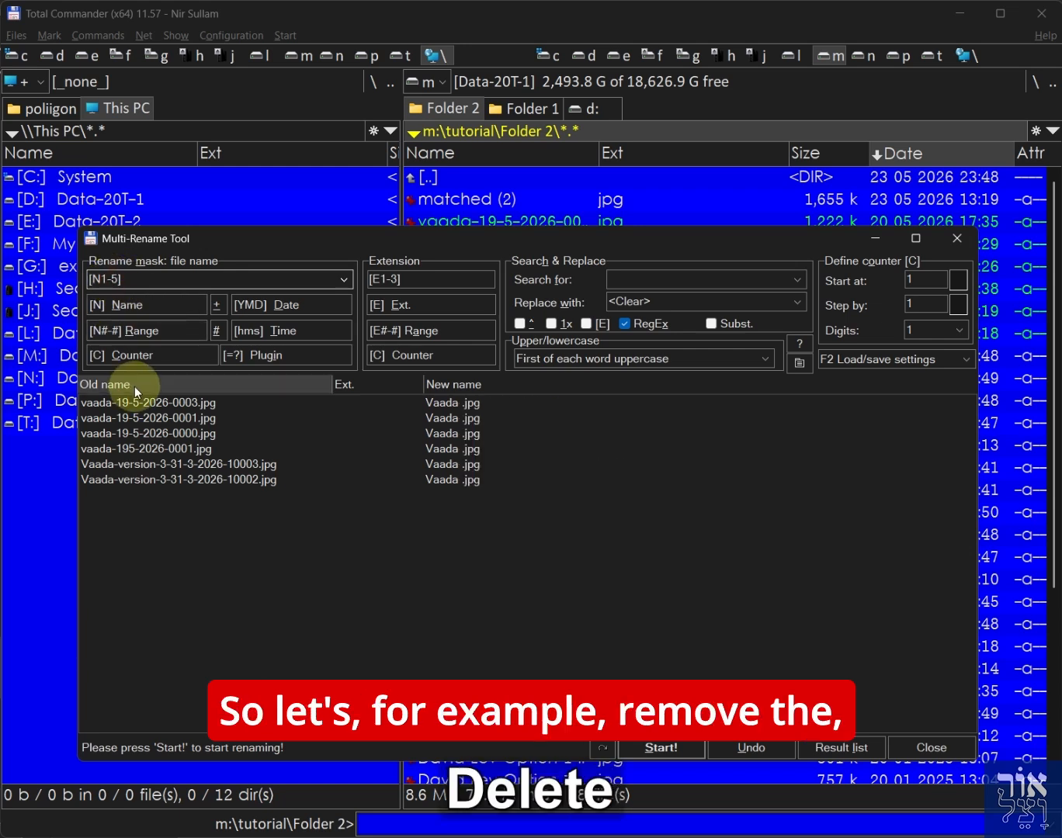
# - Append the counter [C] after the name range in the mask and start the counter at 5
pyautogui.press('End')
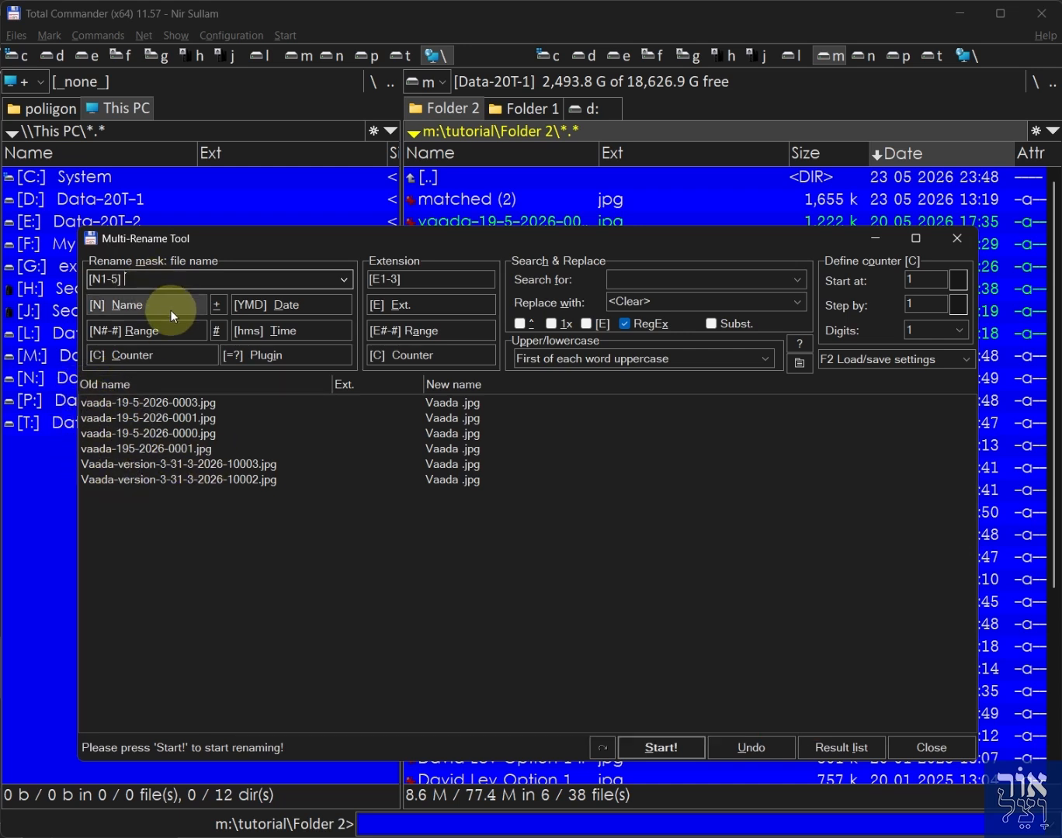
pyautogui.click(154, 353)
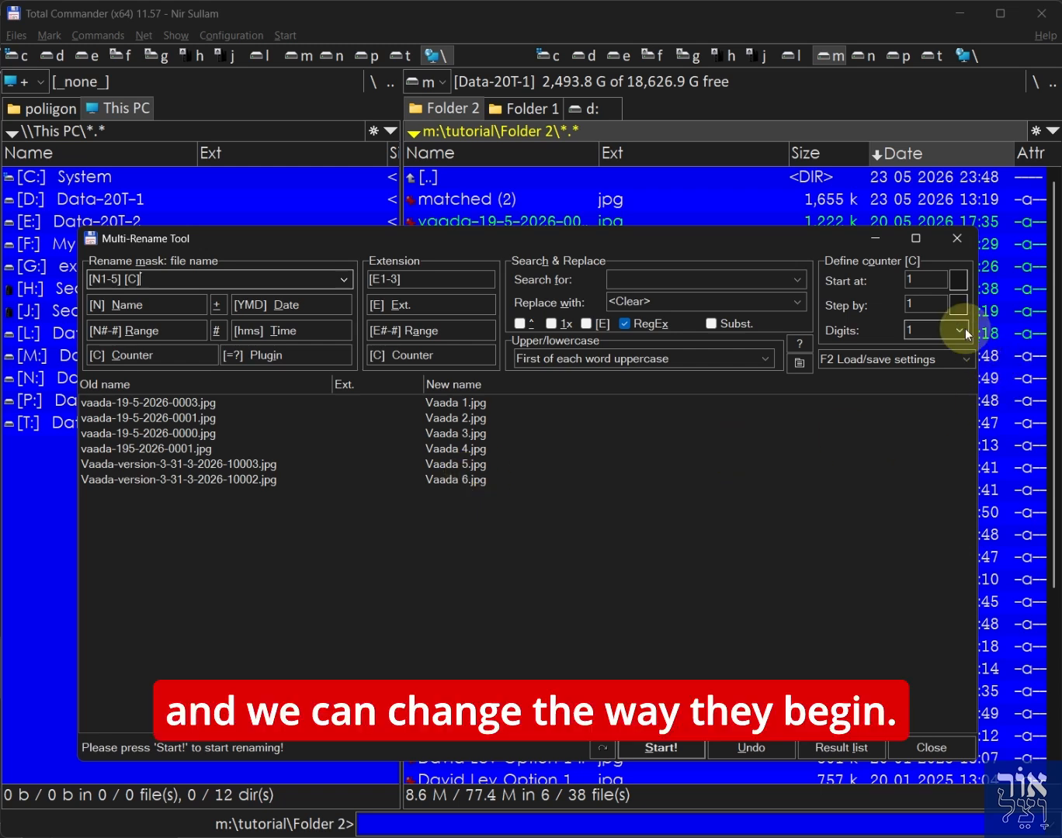
pyautogui.doubleClick(916, 281)
pyautogui.write('5')
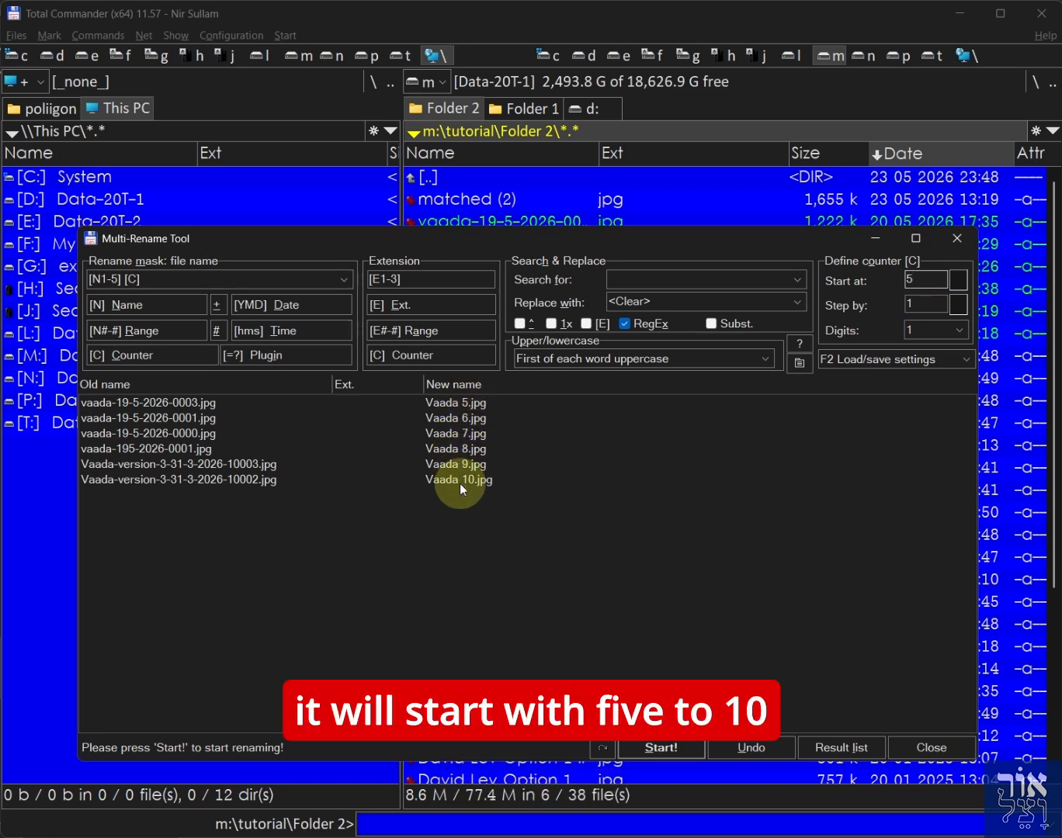
# - Try starting the counter at 0 and at 1
pyautogui.click(922, 280)
pyautogui.press('BackSpace')
pyautogui.write('0')
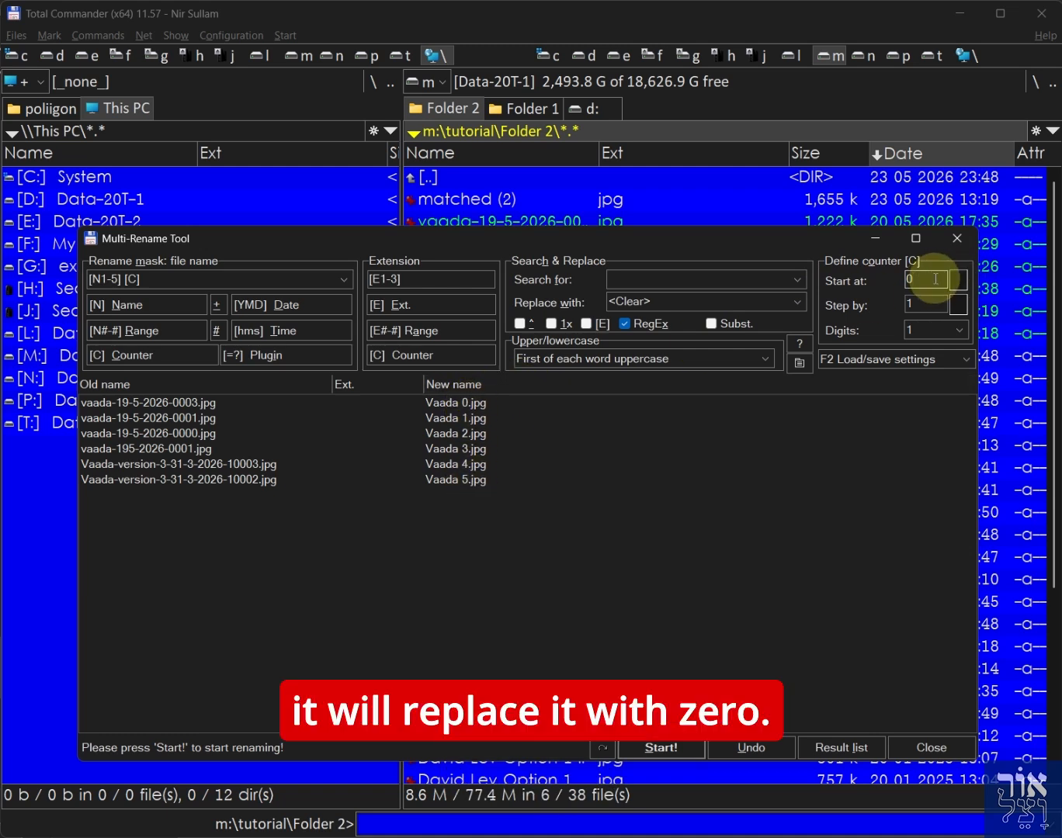
pyautogui.press('BackSpace')
pyautogui.write('1')
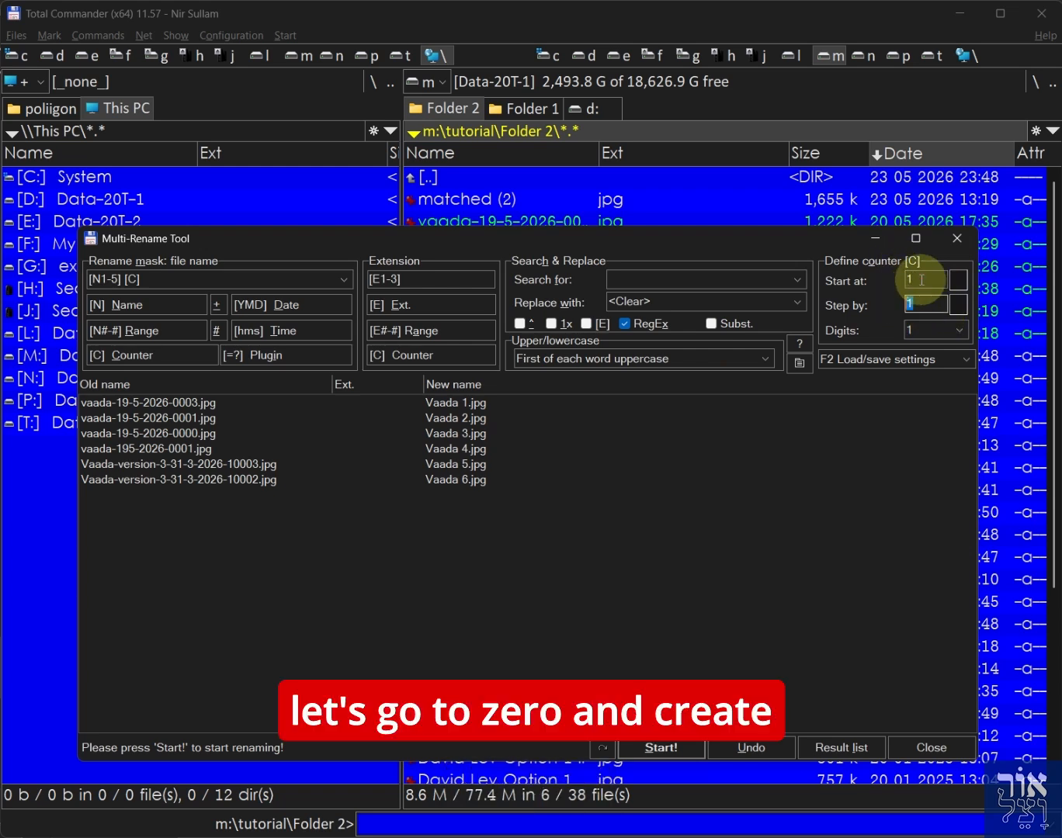
# - Set the counter to start at 0 with a step of 5
pyautogui.press('BackSpace')
pyautogui.write('0')
pyautogui.moveTo(934, 303); pyautogui.dragTo(898, 303)
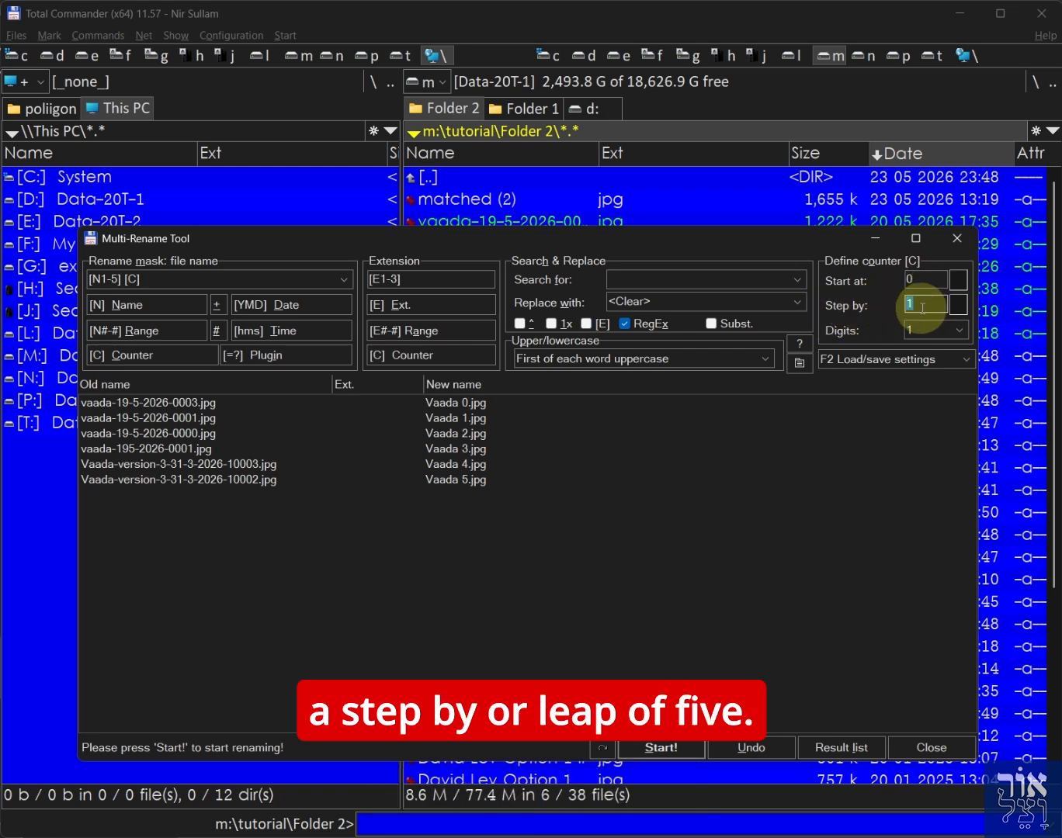
pyautogui.write('5')
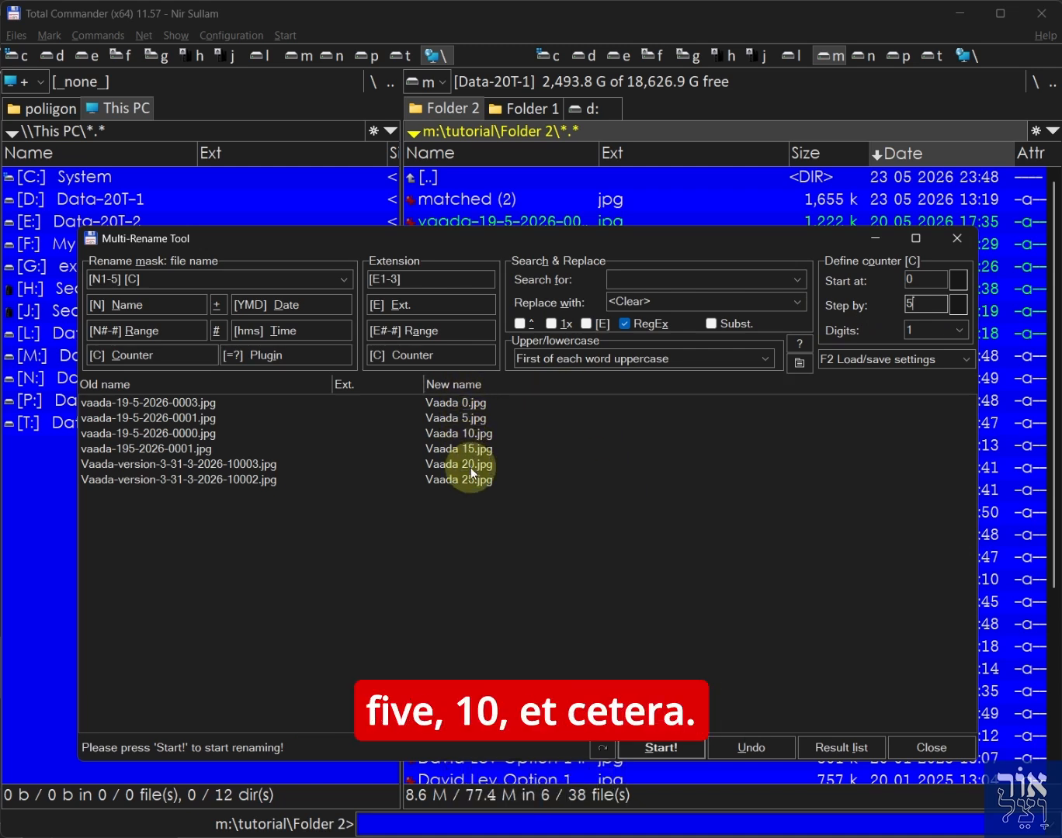
# - Replace the counter's step with 0 and change it to 1
pyautogui.press('BackSpace')
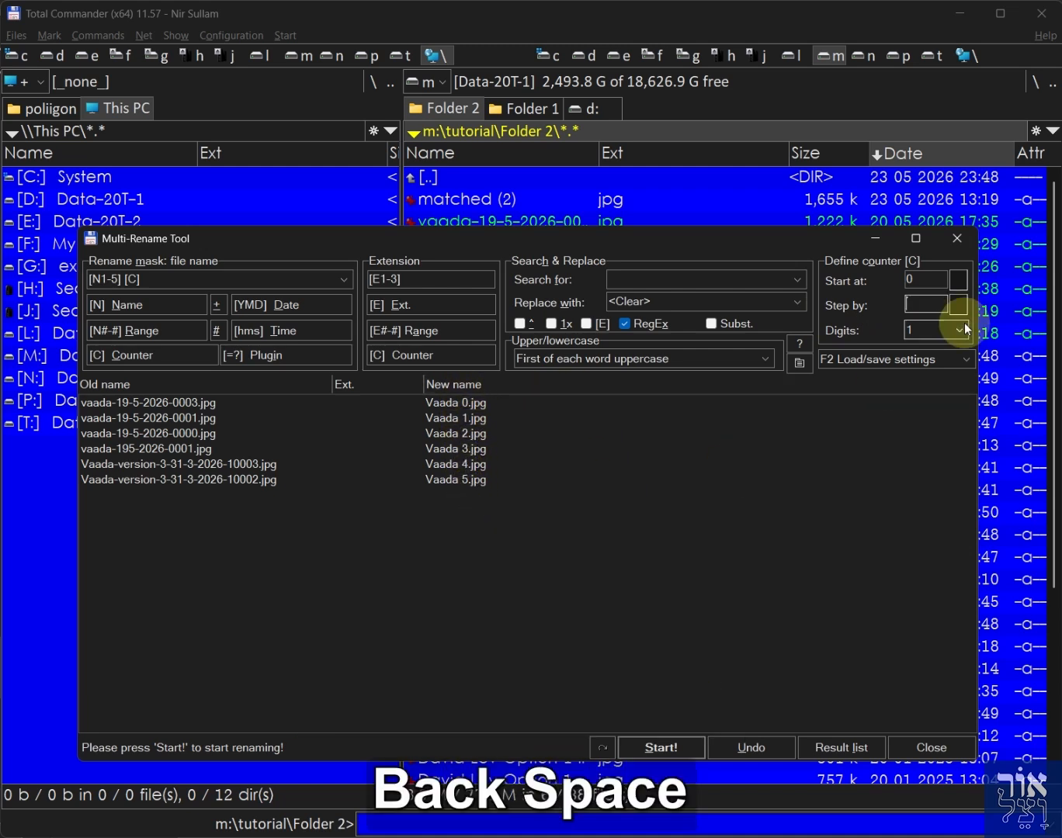
pyautogui.write('0')
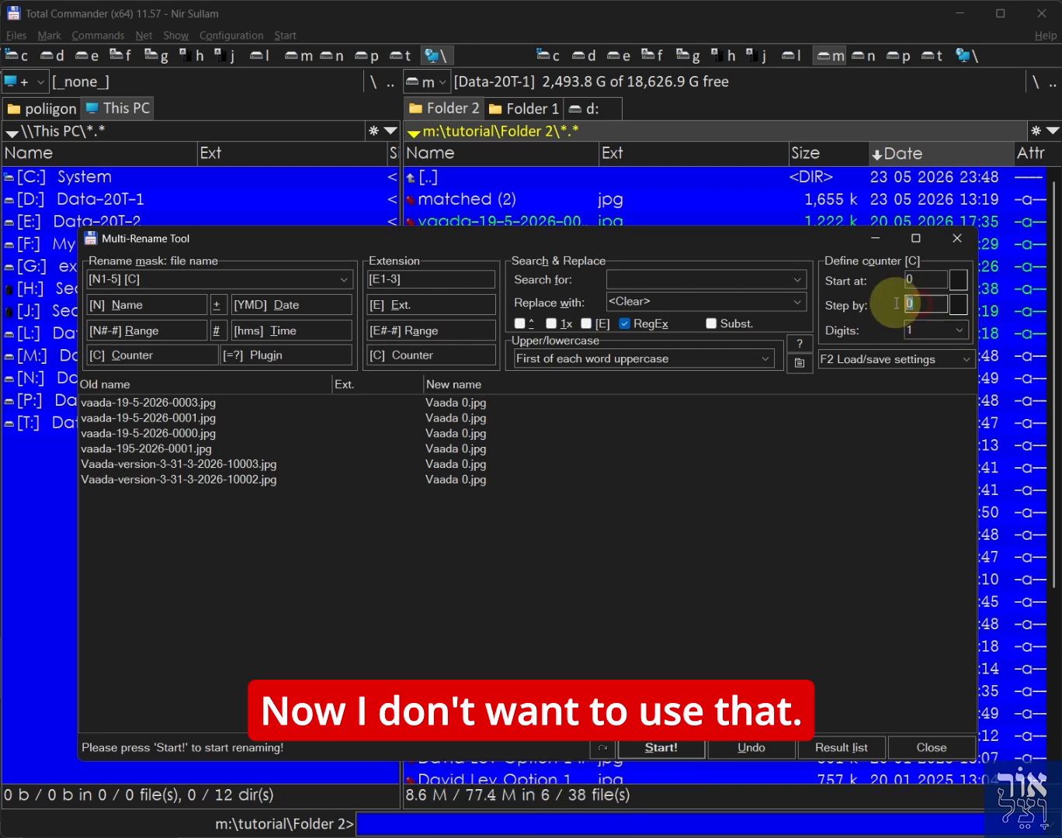
pyautogui.doubleClick(910, 303)
pyautogui.write('1')
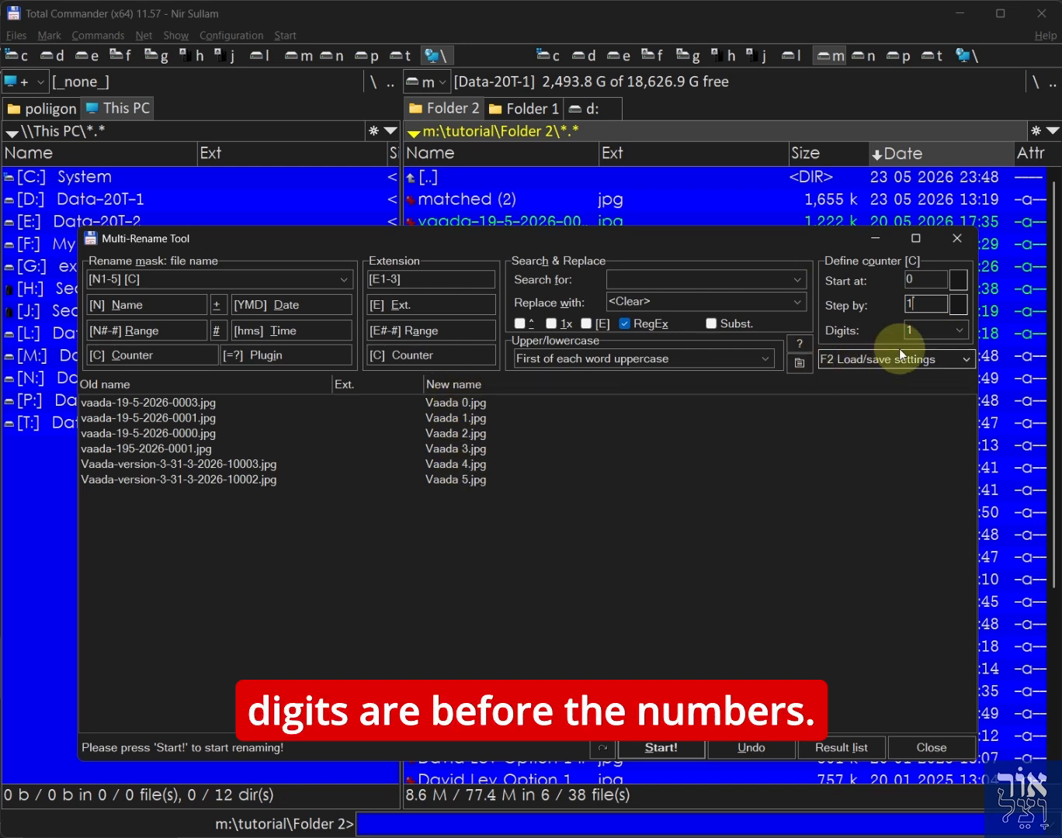
# - Set the counter's number of digits to 2 and raise it to 6
pyautogui.click(959, 329)
pyautogui.click(951, 350)
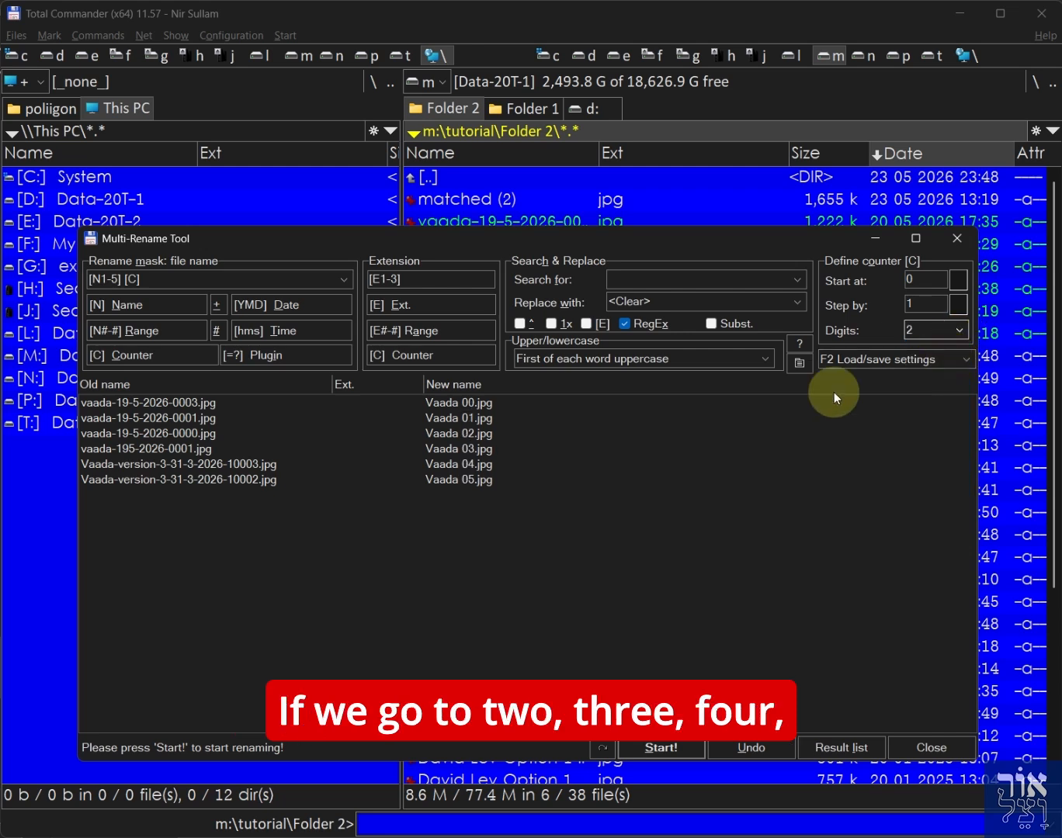
pyautogui.press('Down')
pyautogui.press('Down')
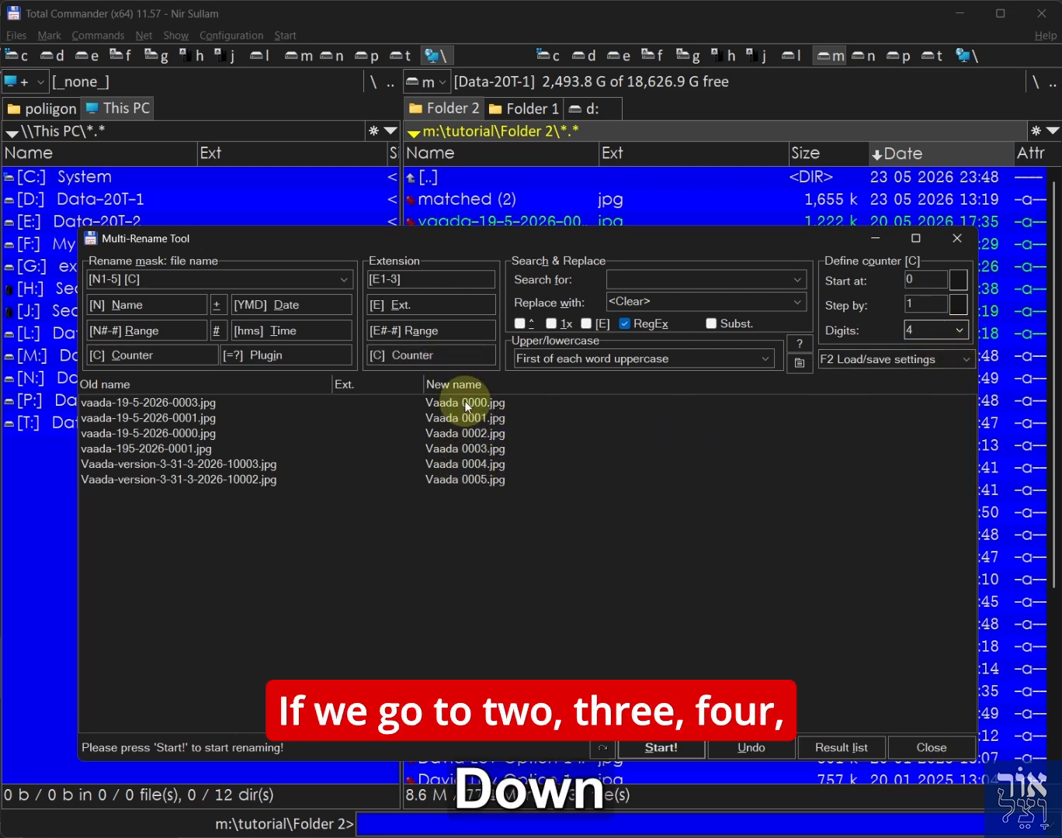
pyautogui.press('Down')
pyautogui.press('Down')
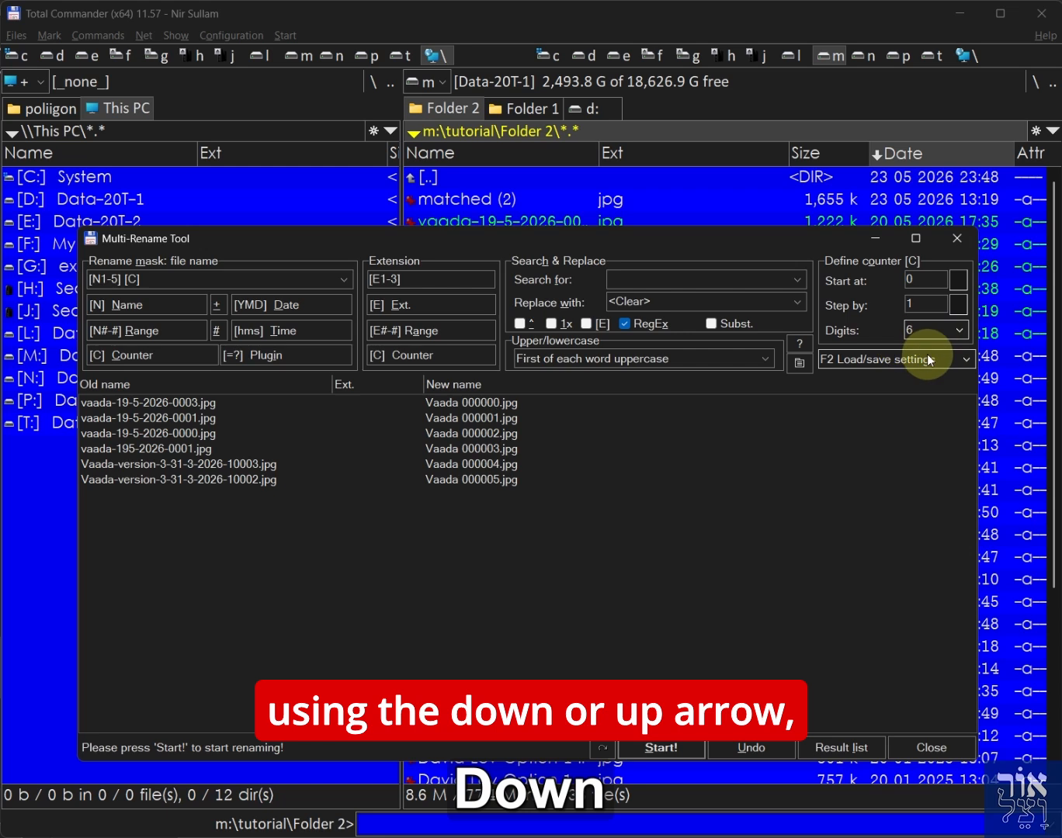
# - Set the counter's number of digits to 1
pyautogui.press('Up')
pyautogui.press('Up')
pyautogui.press('Up')
pyautogui.press('Up')
pyautogui.press('Up')
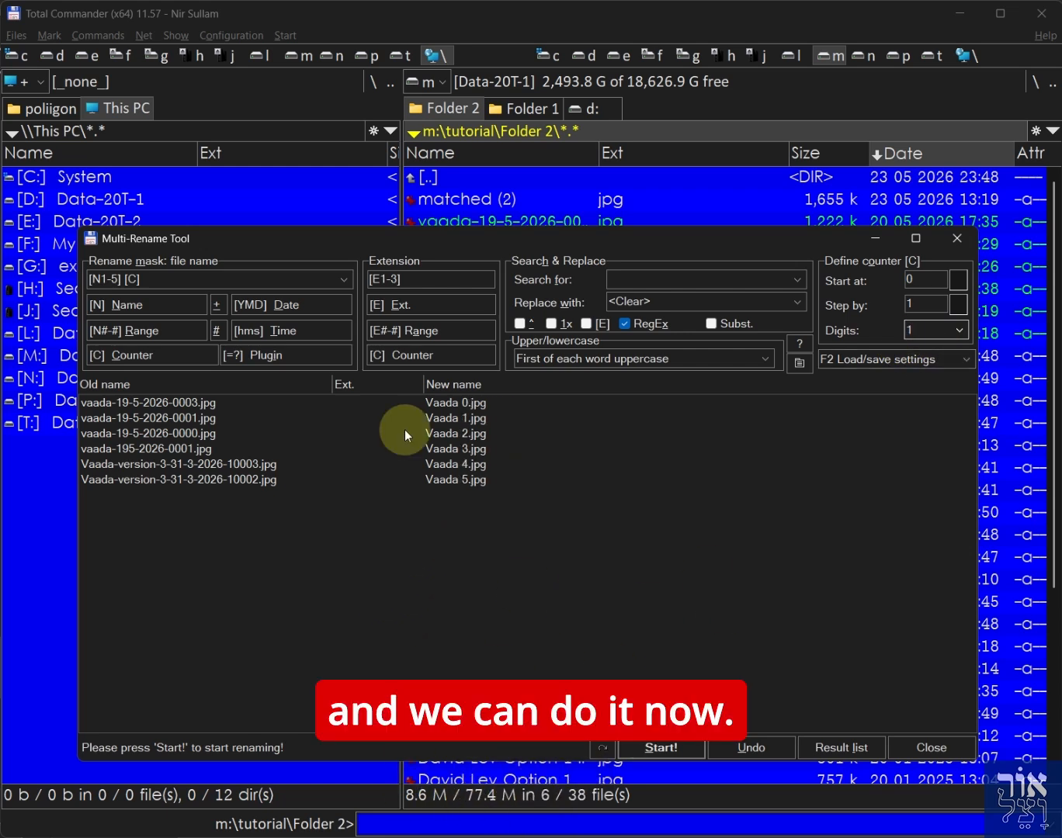
# - Append the text " - Videos" after the counter in the file name mask
pyautogui.click(165, 280)
pyautogui.click(170, 279)
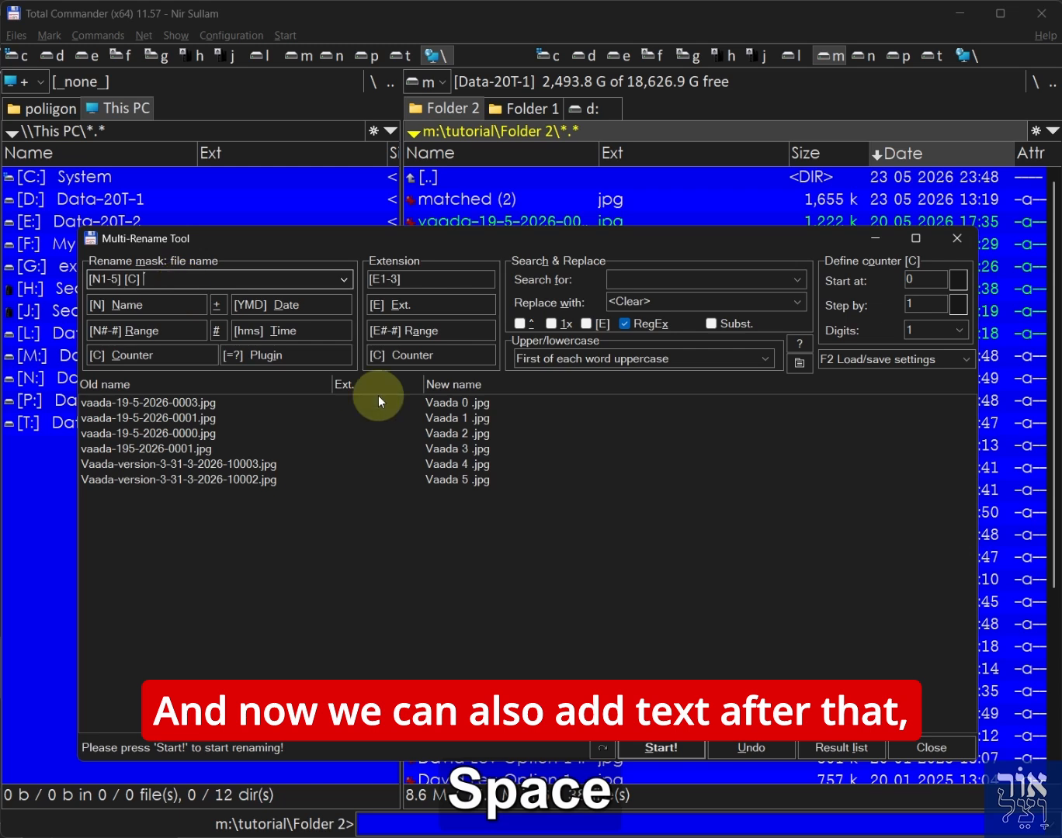
pyautogui.write('-')
pyautogui.write(' V')
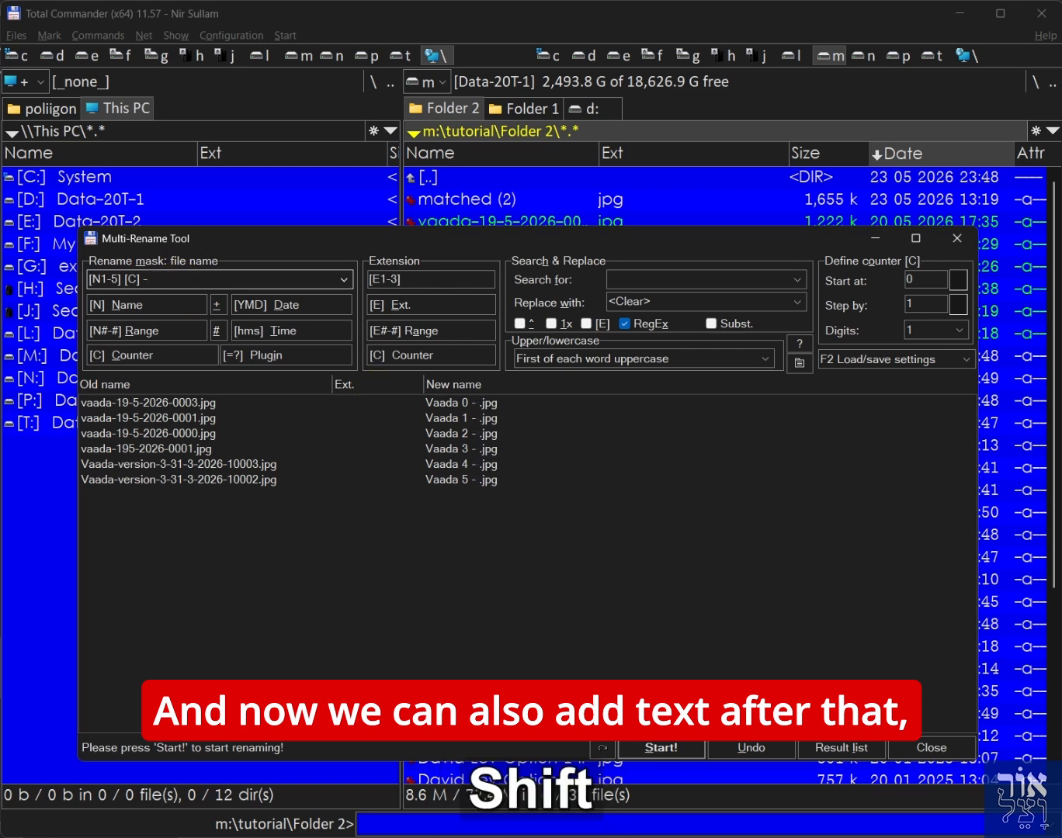
pyautogui.write('ideos')
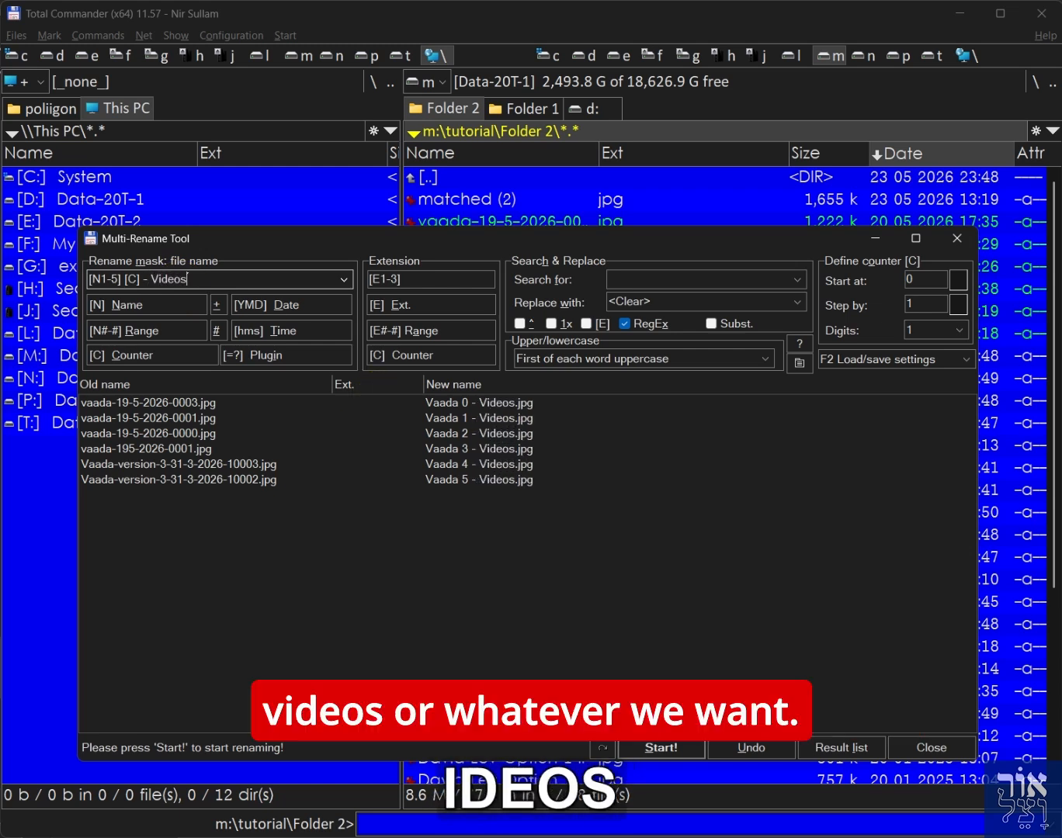
# - Remove the " - Videos" text from the file name mask, leaving [N1-5] [C]
pyautogui.press('BackSpace')
pyautogui.press('BackSpace')
pyautogui.press('BackSpace')
pyautogui.press('BackSpace')
pyautogui.press('BackSpace')
pyautogui.press('BackSpace')
pyautogui.press('BackSpace')
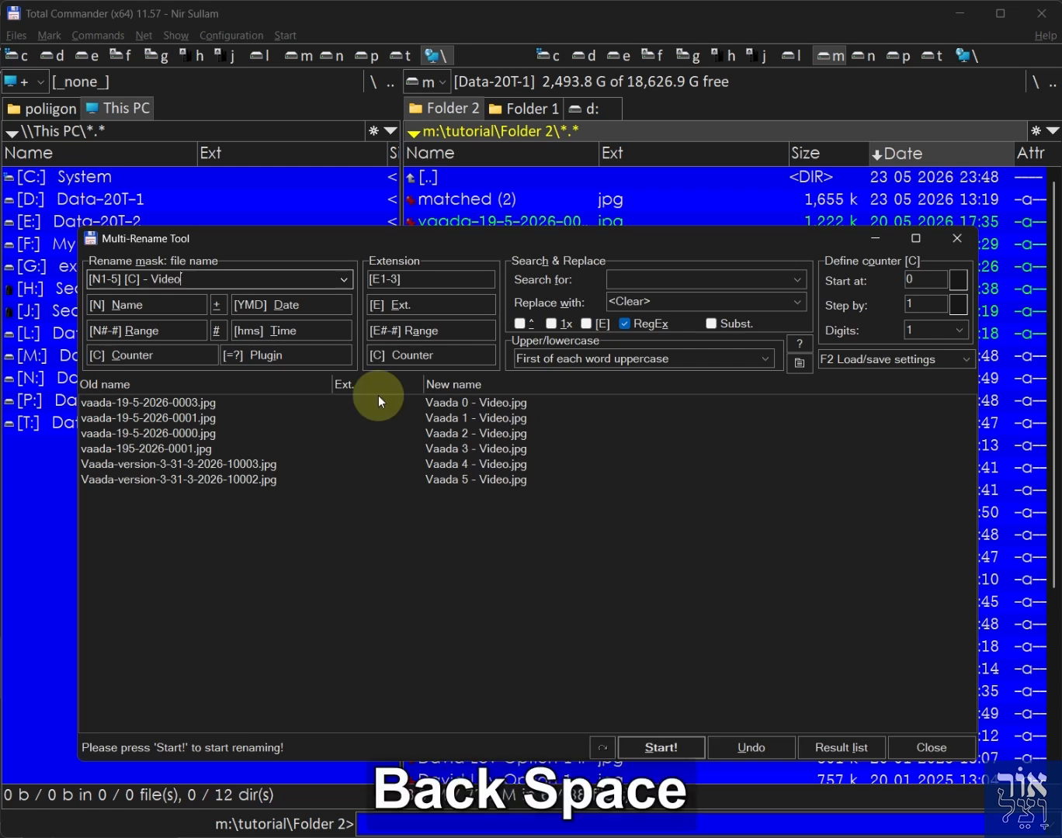
pyautogui.press('BackSpace')
pyautogui.press('BackSpace')
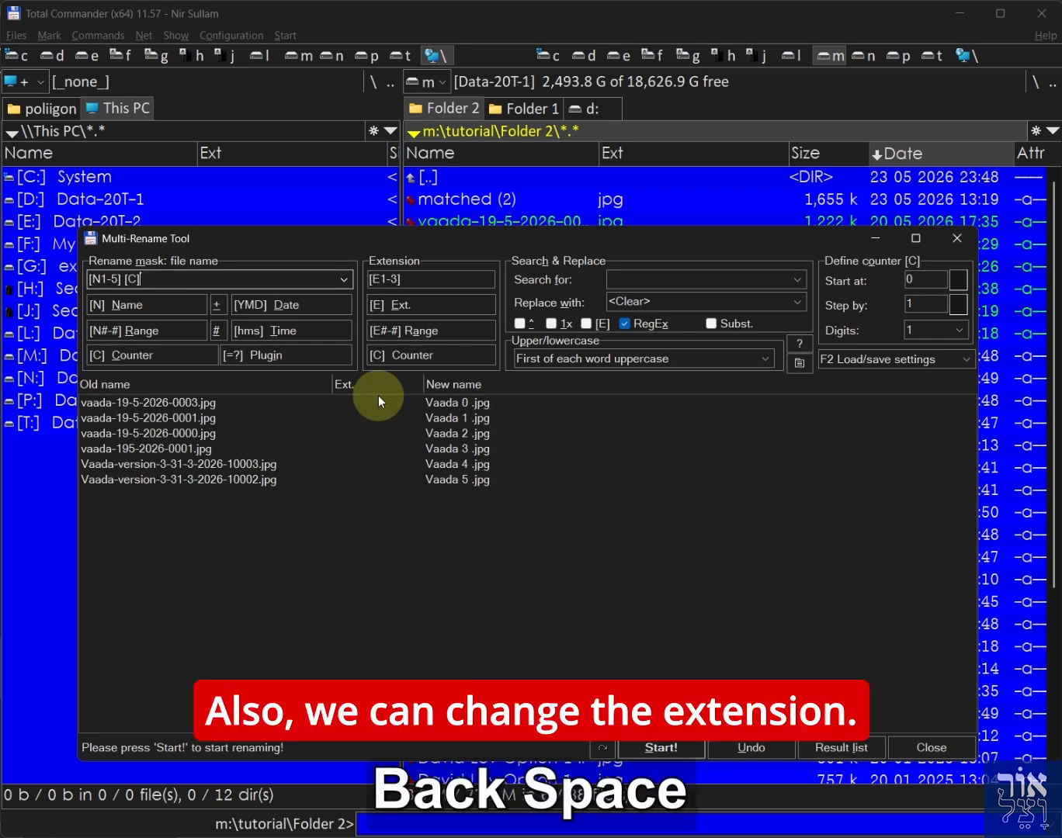
# - Change the extension mask to [E1-1] to keep only the first character of the extension
pyautogui.click(431, 282)
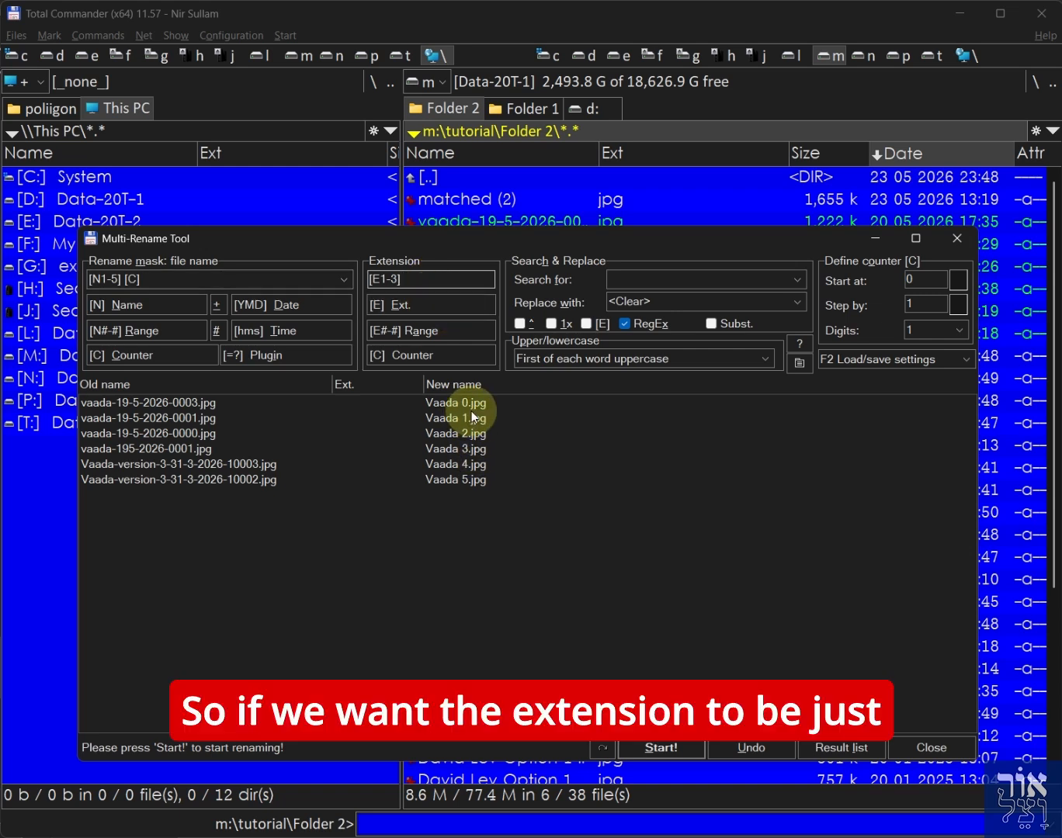
pyautogui.press('Left')
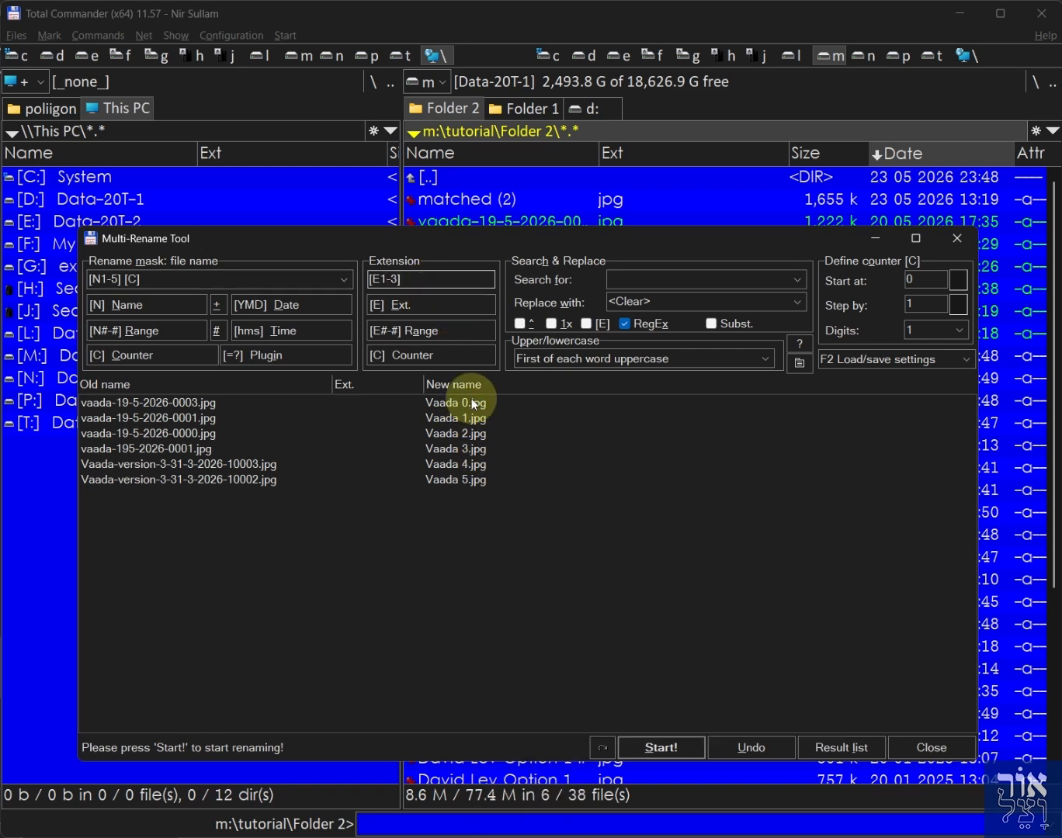
pyautogui.press('Right')
pyautogui.write('1')
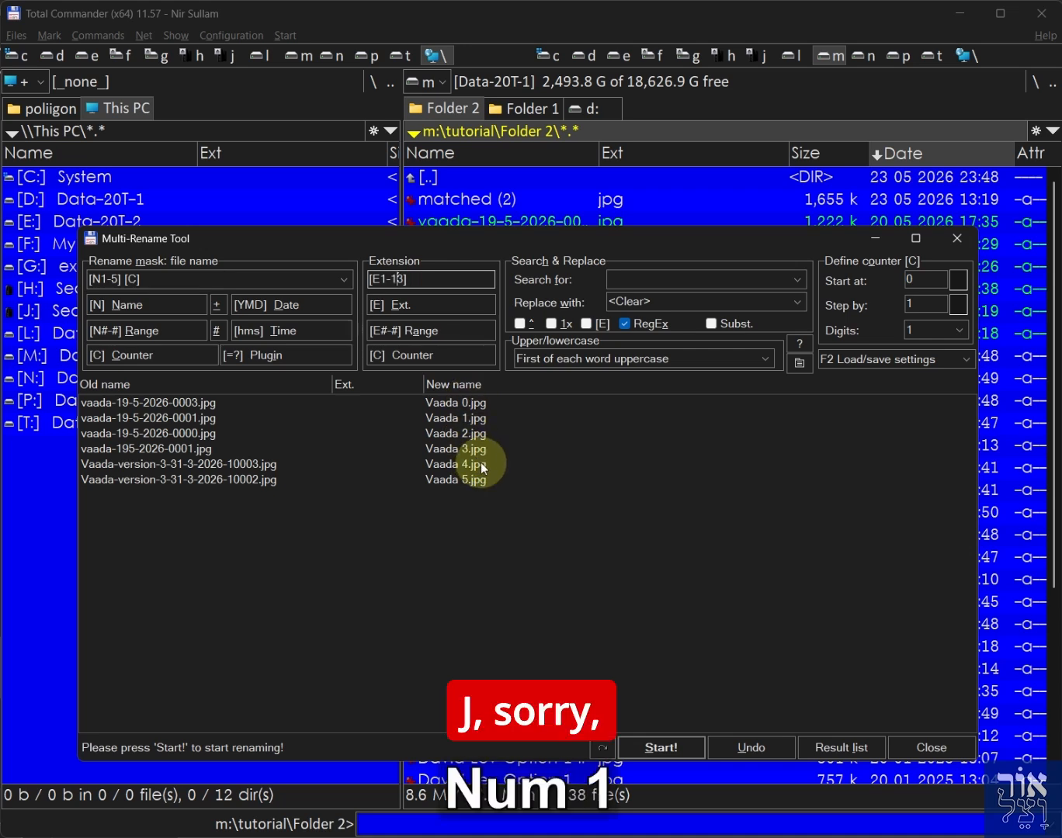
pyautogui.write('\\')
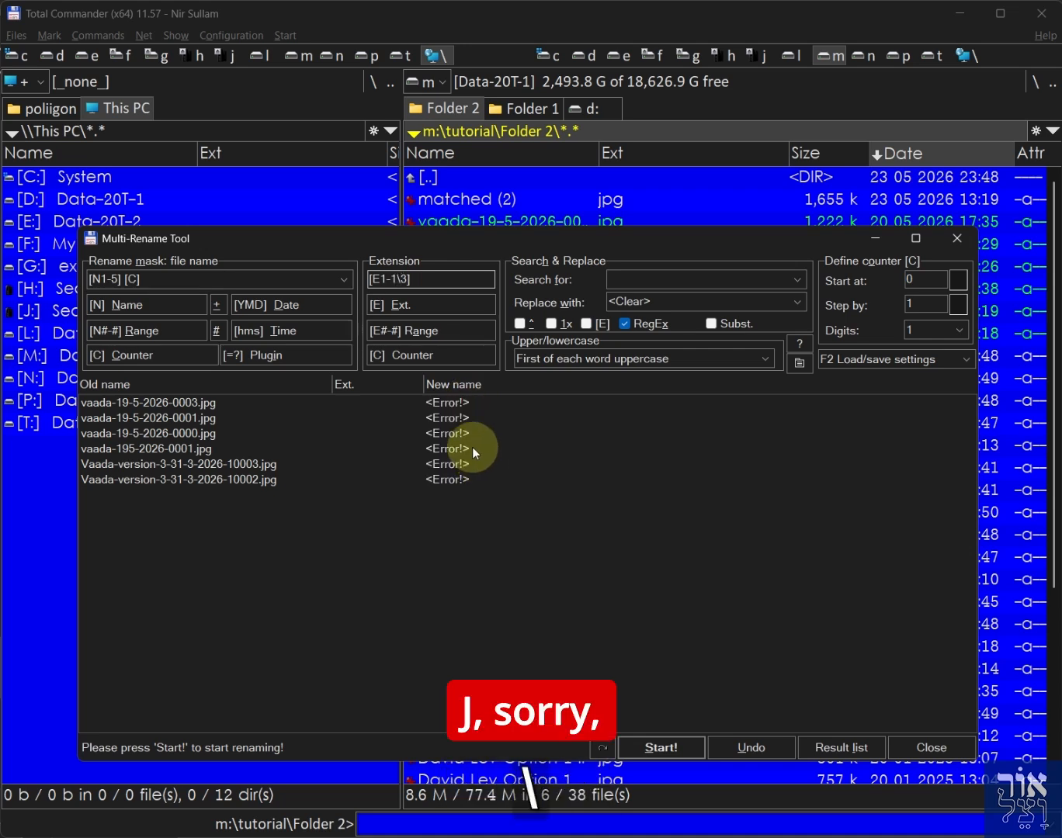
pyautogui.press('Delete')
pyautogui.press('Delete')
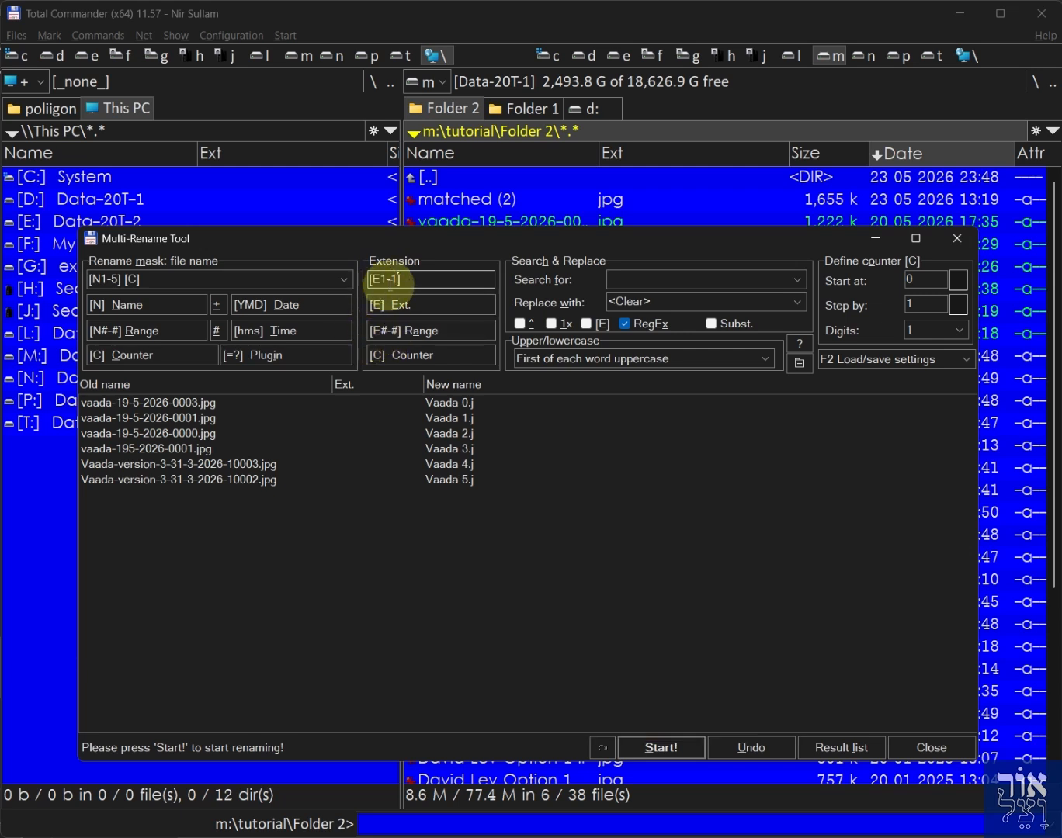
# - Set the extension mask's character range back to [E1-3]
pyautogui.press('Left')
pyautogui.write('3')
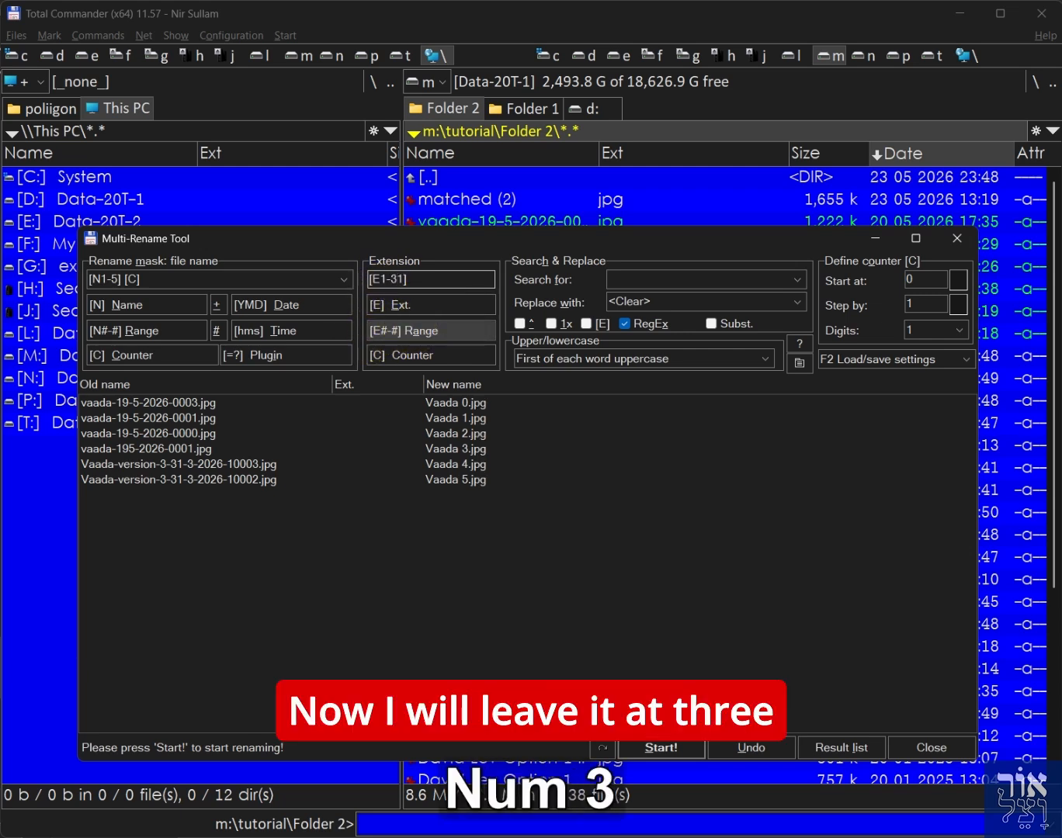
pyautogui.press('Delete')
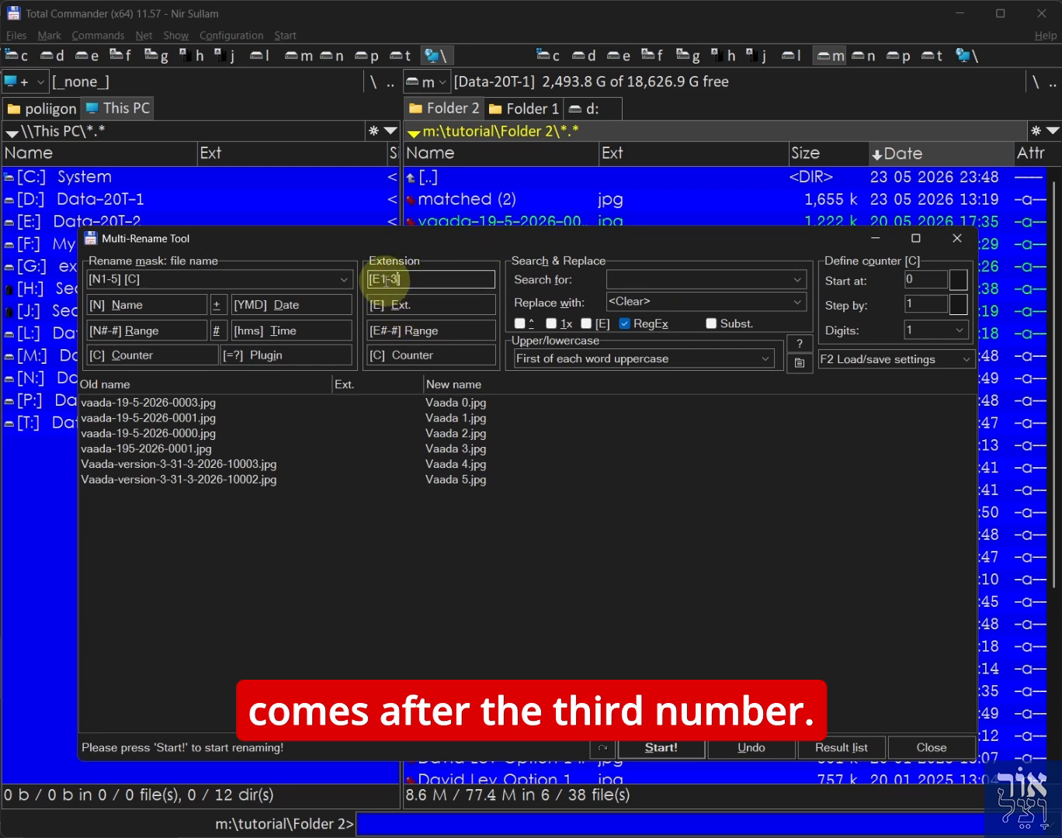
# - Remove the character range from the extension mask, leaving the full extension placeholder [E]
pyautogui.press('Delete')
pyautogui.press('Delete')
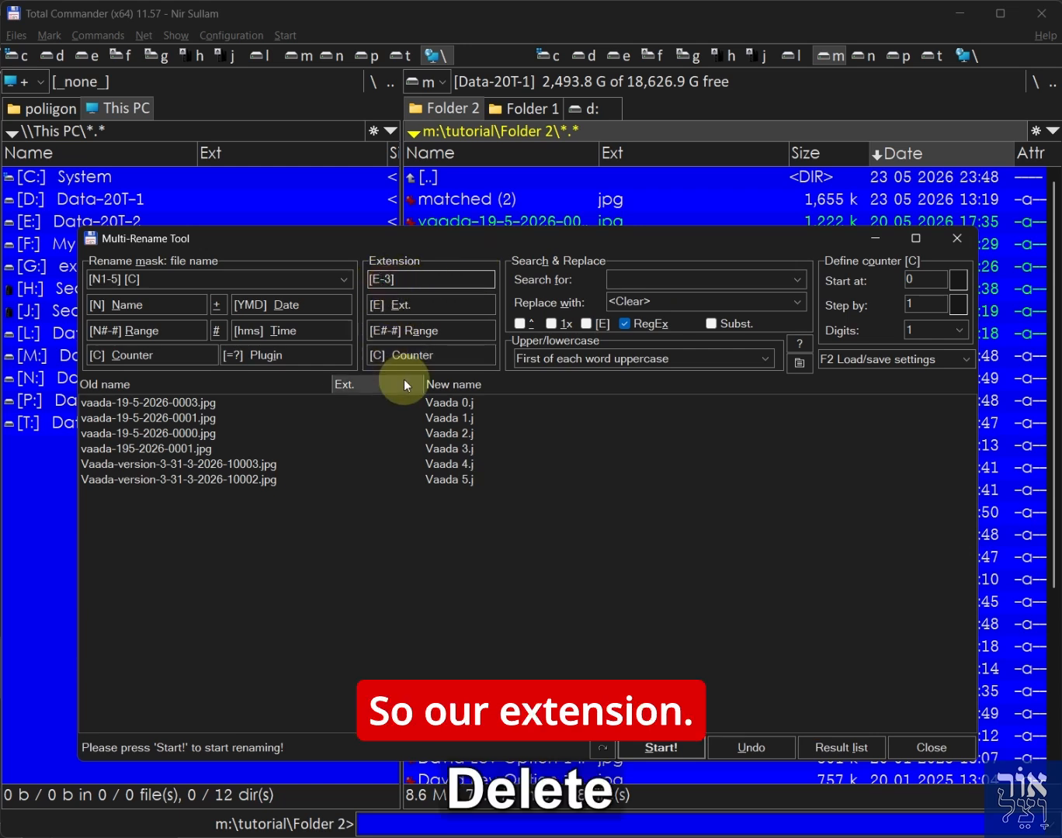
pyautogui.press('Delete')
pyautogui.press('End')
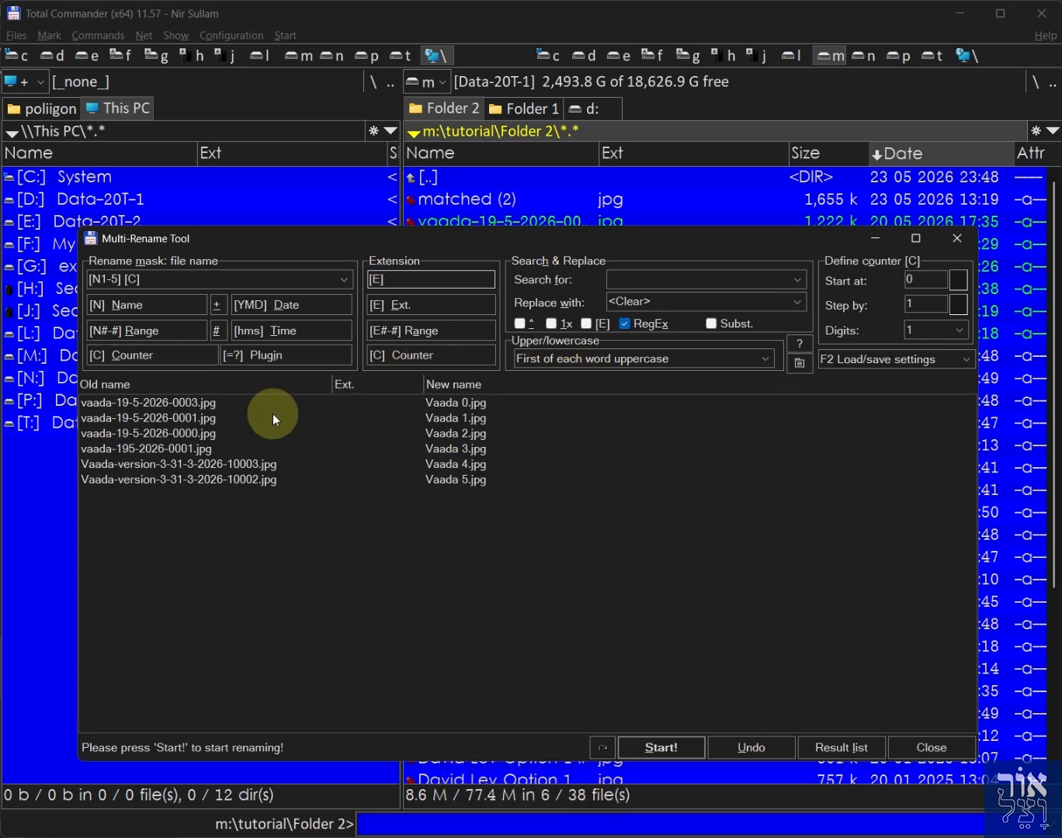
# - Try adding the counter [C] directly after [E] in the extension mask and remove it again
pyautogui.click(420, 357)
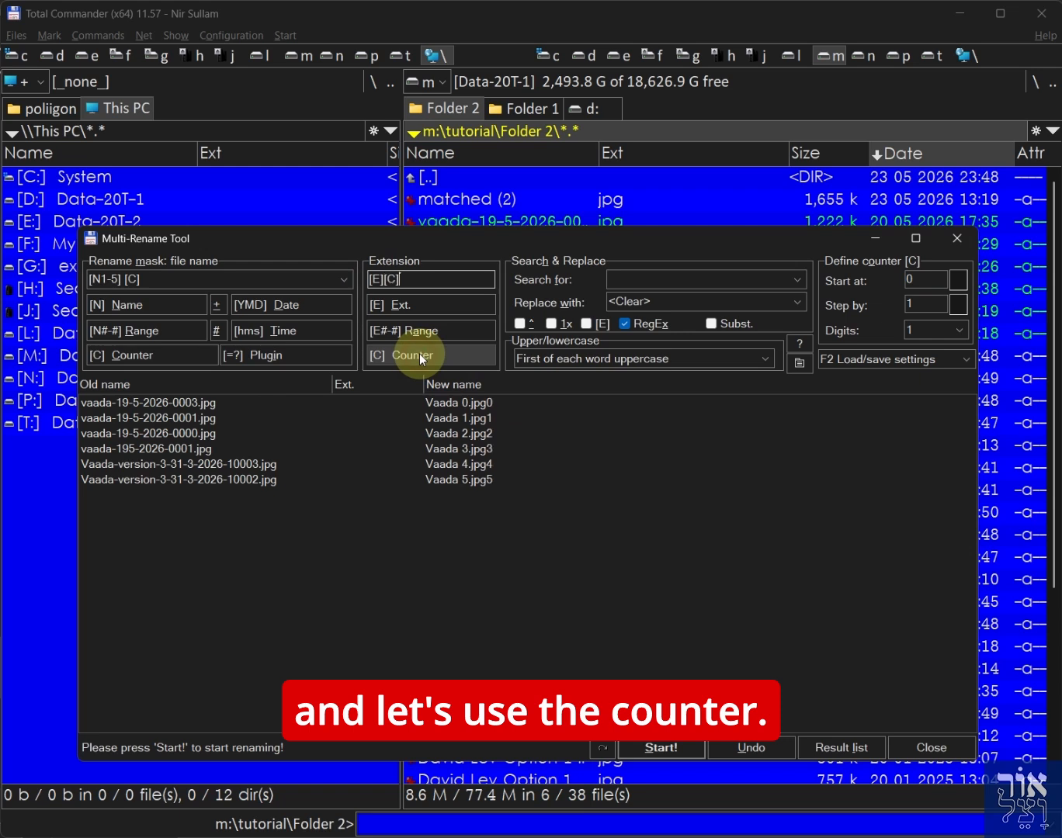
pyautogui.press('BackSpace')
pyautogui.press('BackSpace')
pyautogui.press('BackSpace')
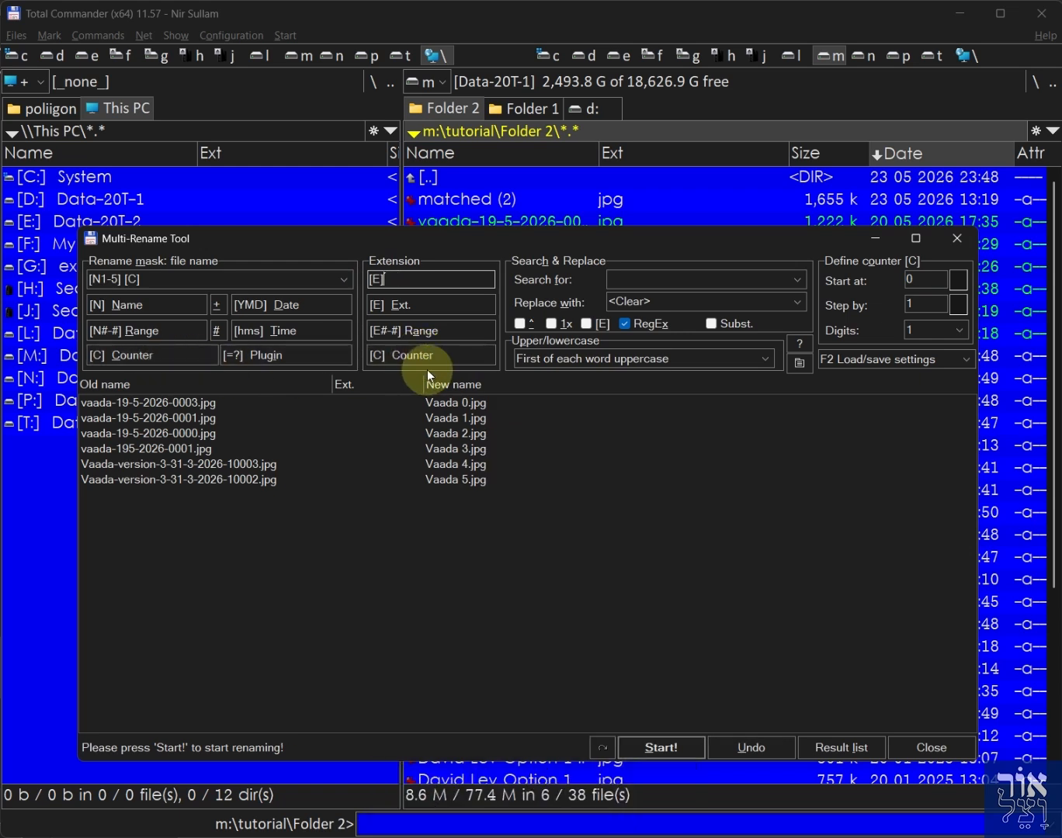
# - Add the counter to the extension mask with a separating hyphen, making it [E]-[C]
pyautogui.click(409, 357)
pyautogui.press('Left')
pyautogui.press('Left')
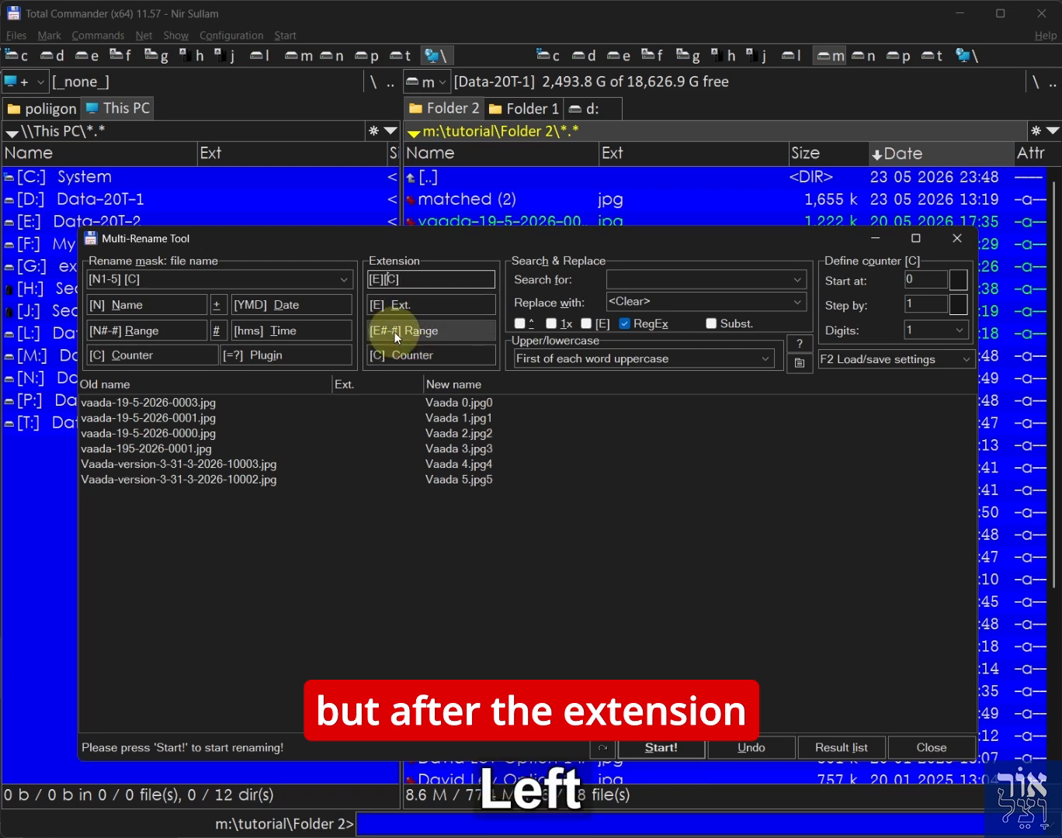
pyautogui.write('-')
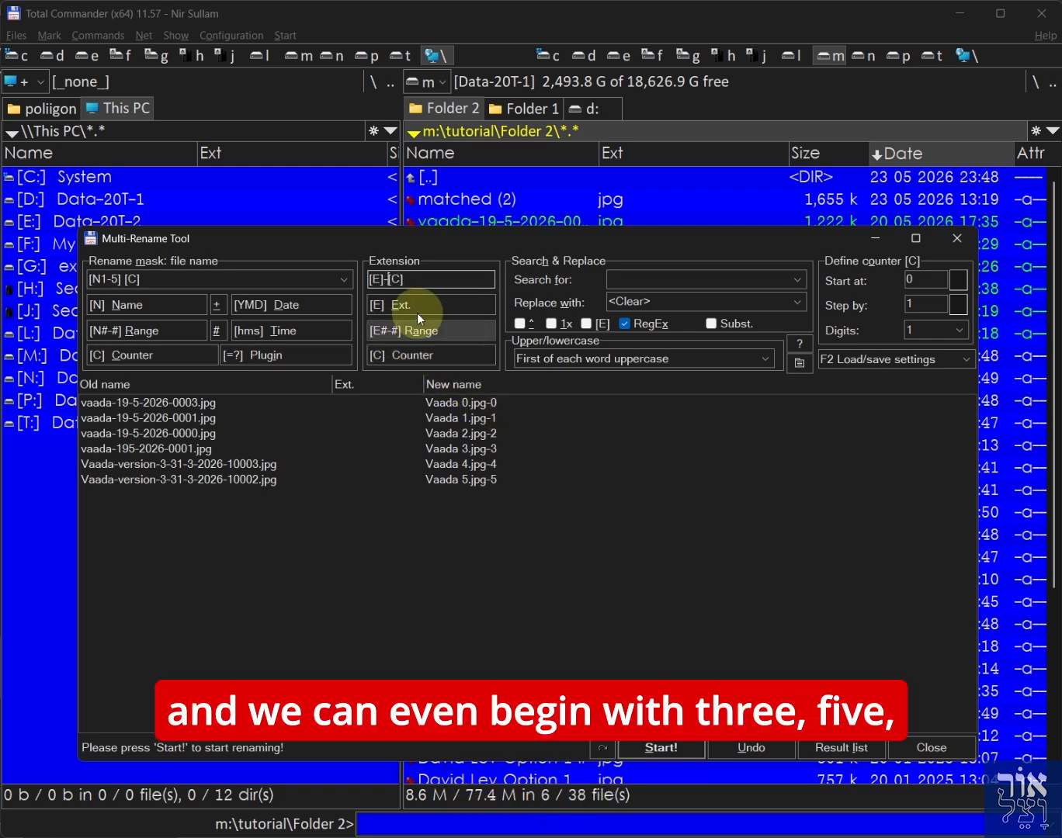
# - Try start values 3 and 5 for the extension mask's counter, using [C3] and [C5]
pyautogui.press('Right')
pyautogui.write('3')
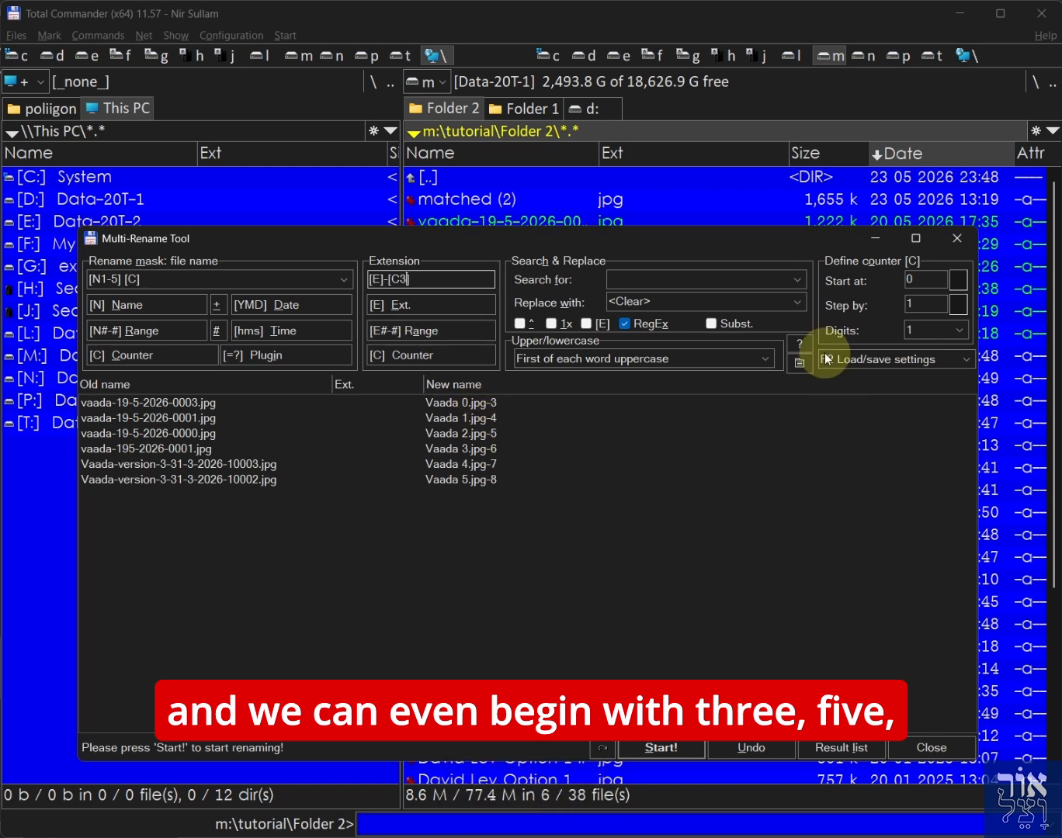
pyautogui.press('BackSpace')
pyautogui.write('5')
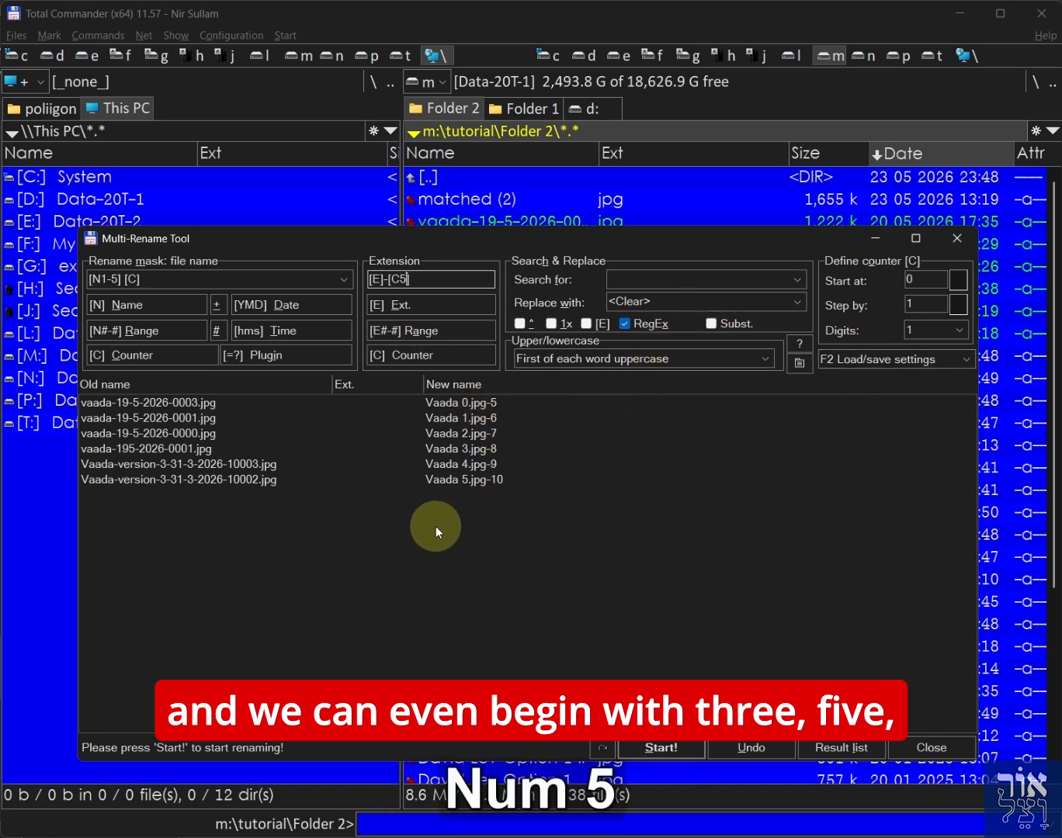
# - Remove the hyphen and counter from the extension mask, leaving [E]
pyautogui.press('BackSpace')
pyautogui.press('End')
pyautogui.press('BackSpace')
pyautogui.press('BackSpace')
pyautogui.press('BackSpace')
pyautogui.press('BackSpace')
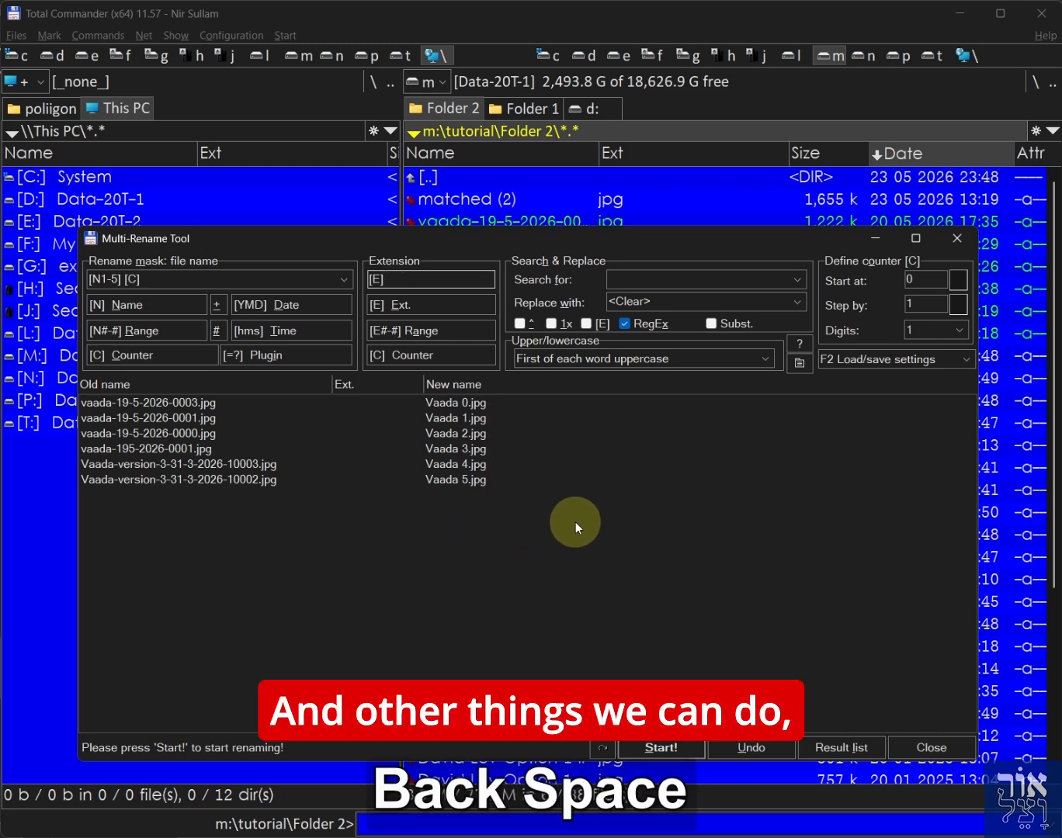
# - Reset the file name mask to [N] by removing the 1-5 character range and the counter
pyautogui.click(185, 283)
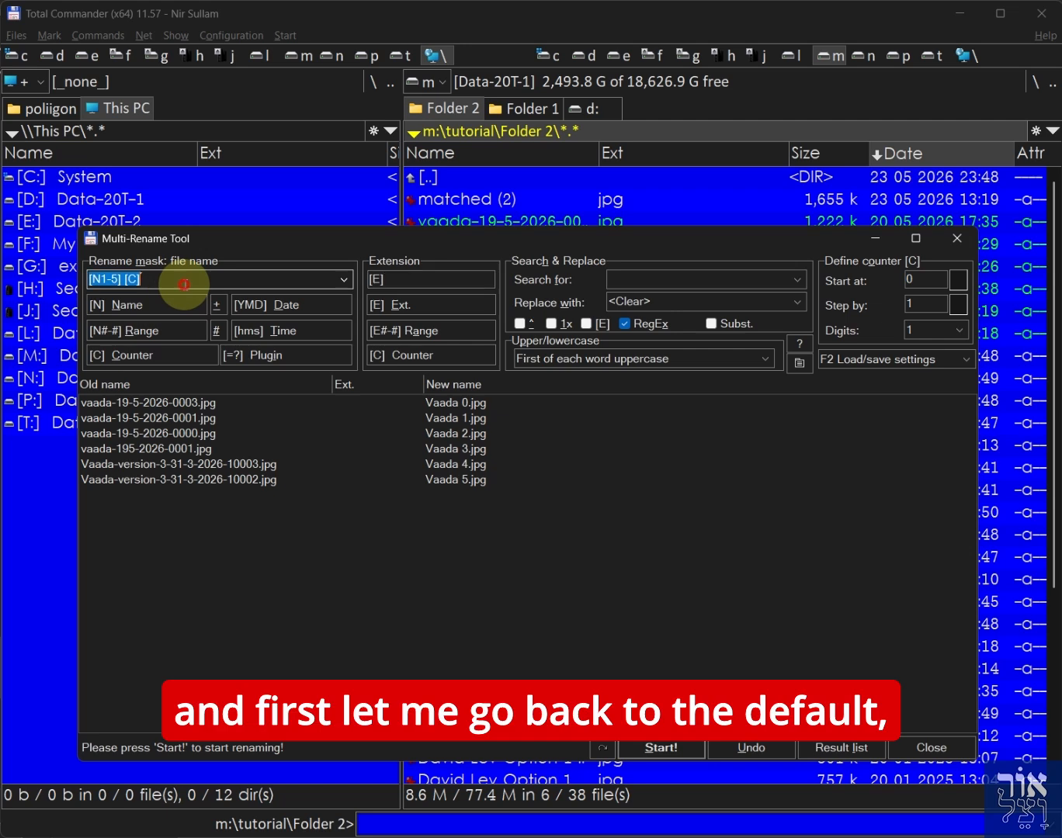
pyautogui.press('Home')
pyautogui.press('Right')
pyautogui.press('Right')
pyautogui.press('Delete')
pyautogui.press('Delete')
pyautogui.press('Delete')
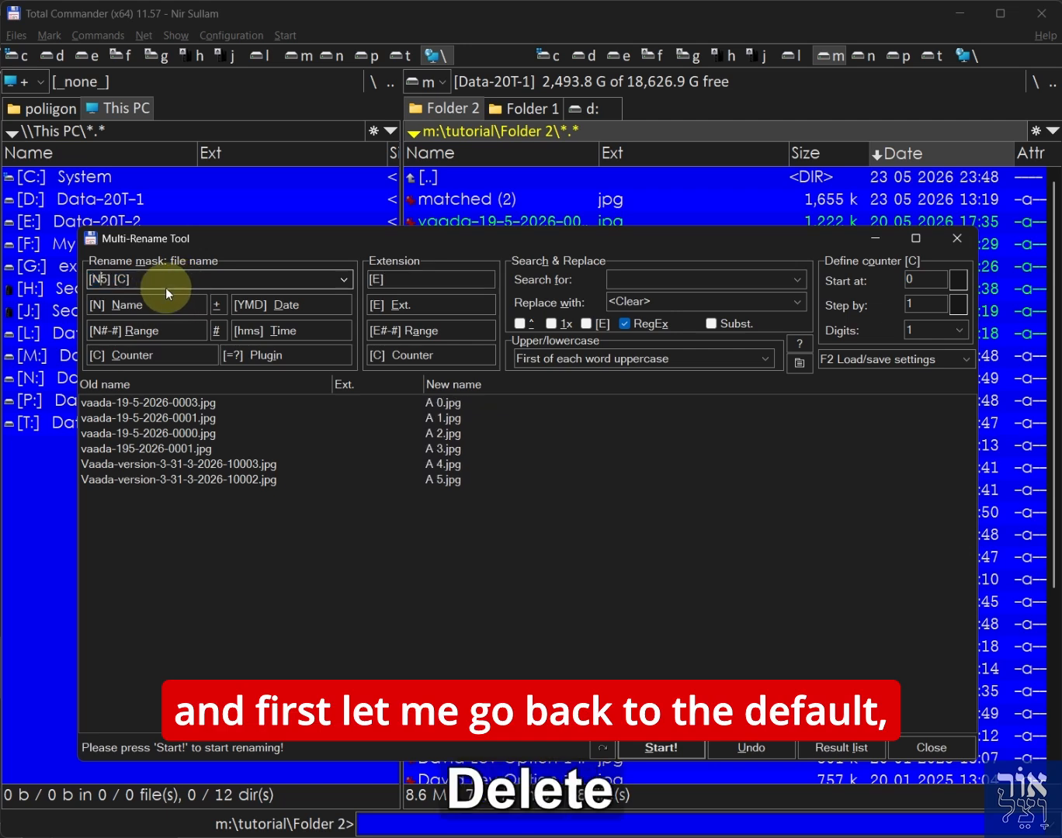
pyautogui.press('Delete')
pyautogui.press('Delete')
pyautogui.press('Delete')
pyautogui.press('Delete')
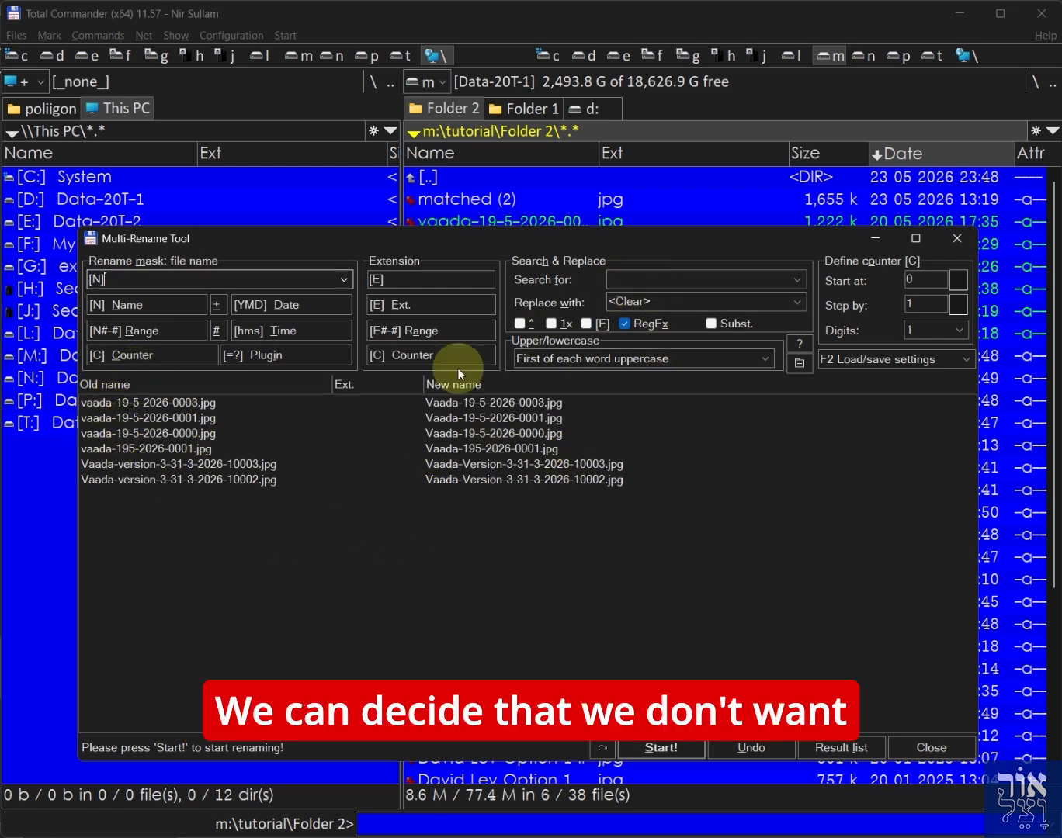
# - Enter vaada as the search text so that word is cleared from the new file names
pyautogui.click(624, 283)
pyautogui.write('vadda')
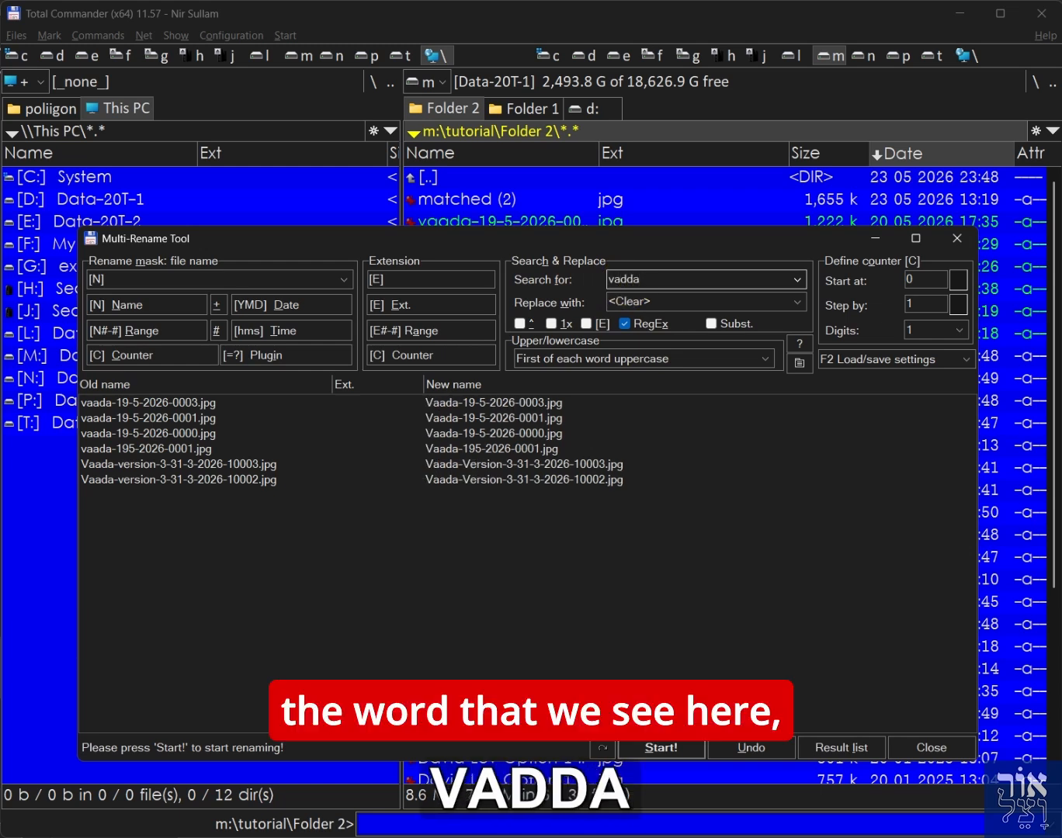
pyautogui.click(624, 280)
pyautogui.write('a')
pyautogui.press('Delete')
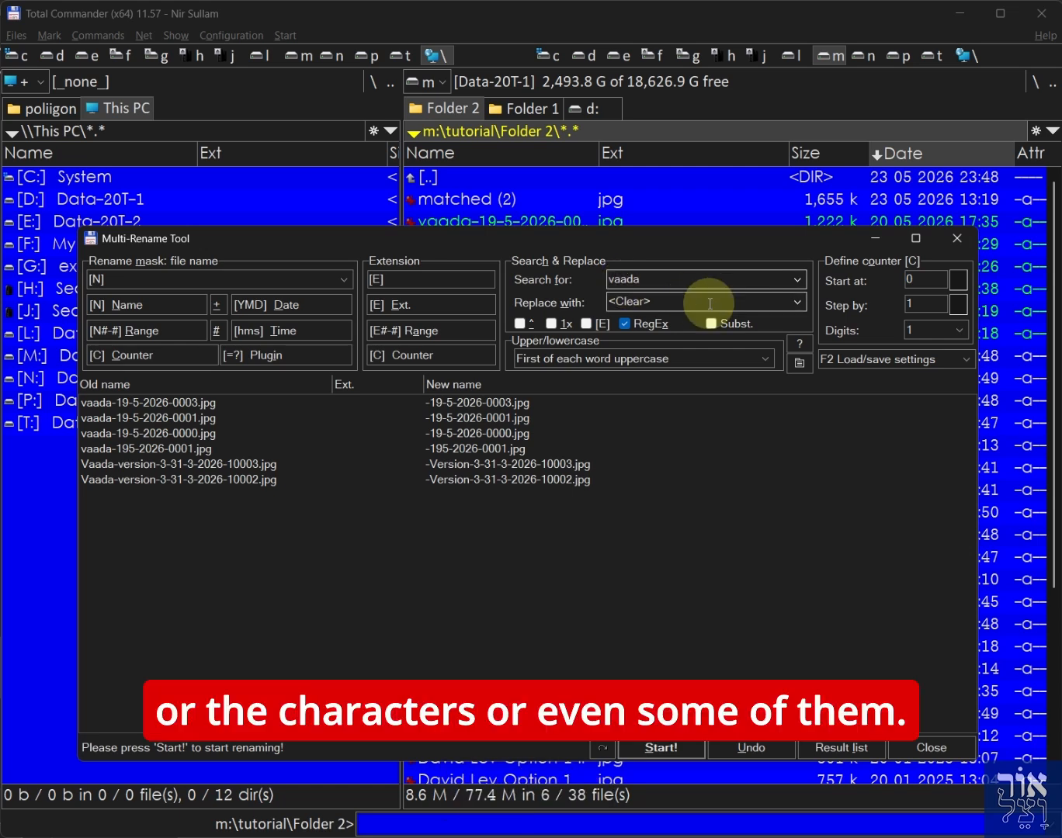
# - Shorten the search text to vaa to strip only those characters, and empty the search text completely
pyautogui.press('Delete')
pyautogui.press('Delete')
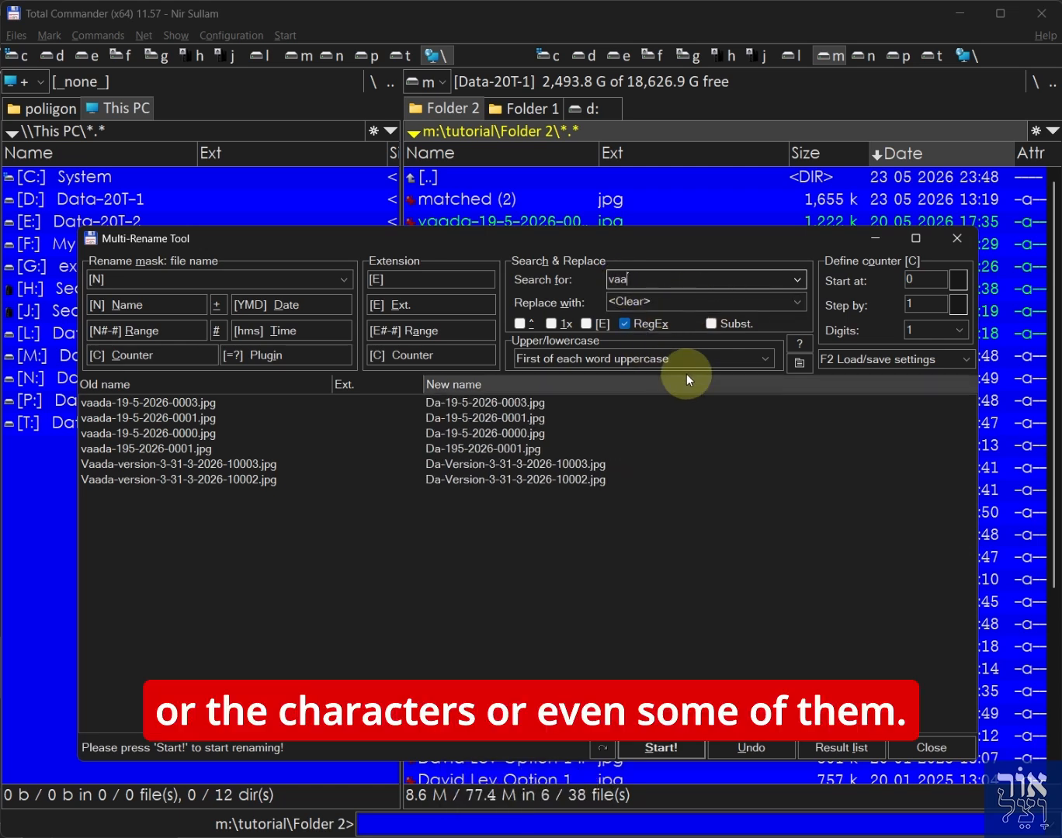
pyautogui.press('Home')
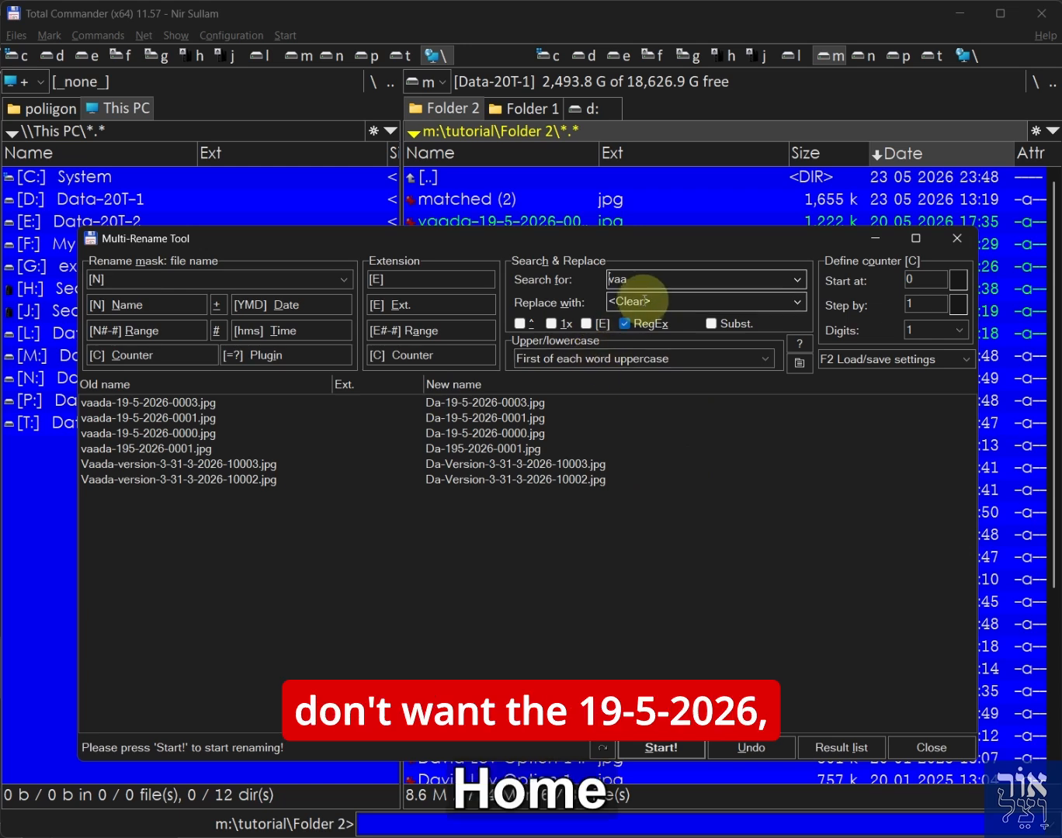
pyautogui.press('Delete')
pyautogui.press('Delete')
pyautogui.press('Delete')
pyautogui.press('Delete')
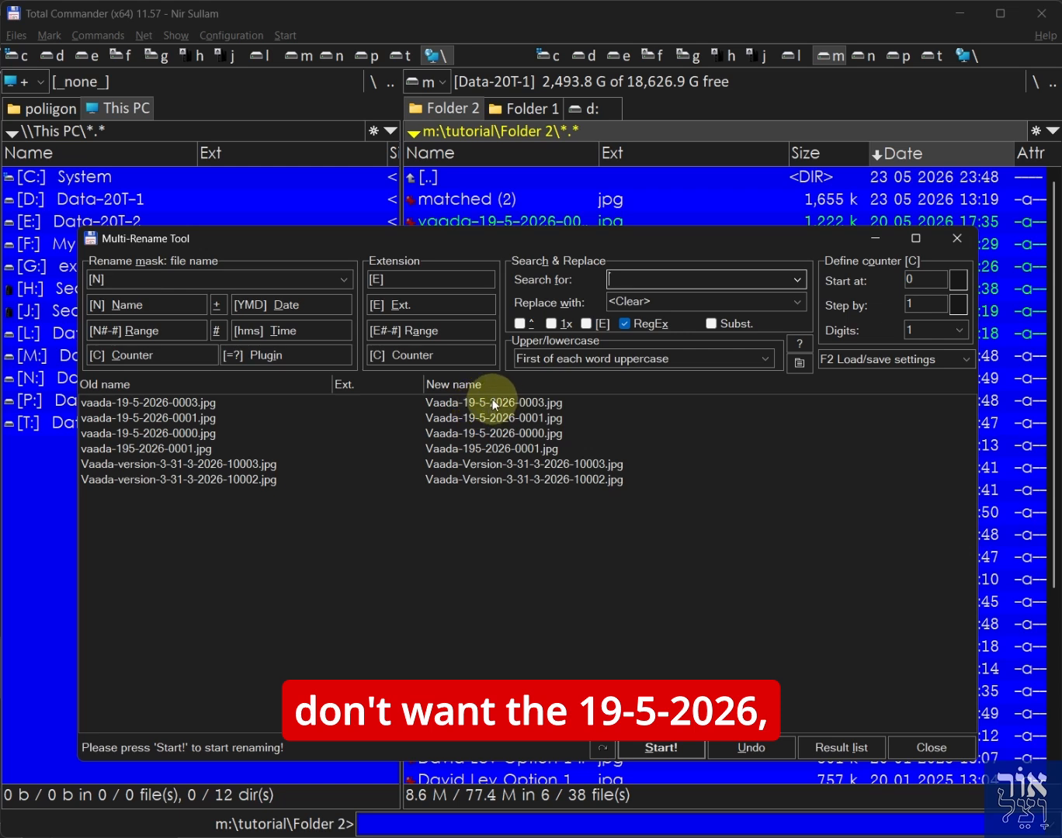
# - Enter 19-5-2026- as the search text to strip it from the file names, and copy that text
pyautogui.write('19')
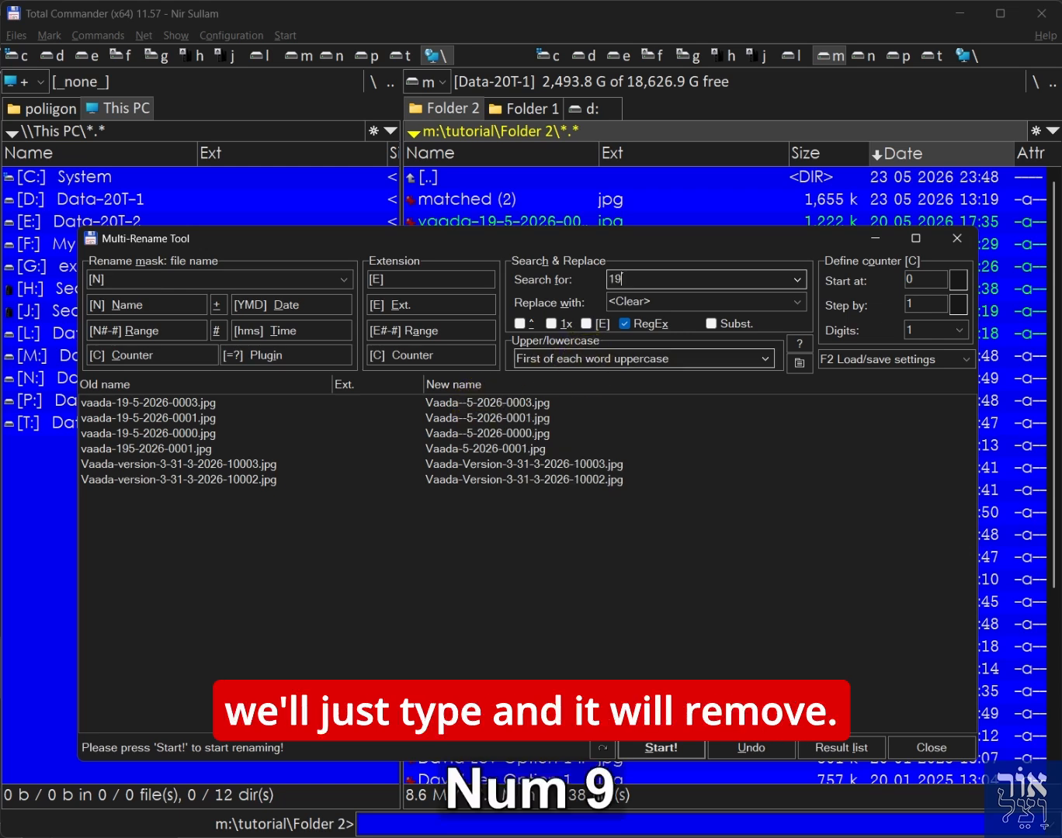
pyautogui.write('-5-202')
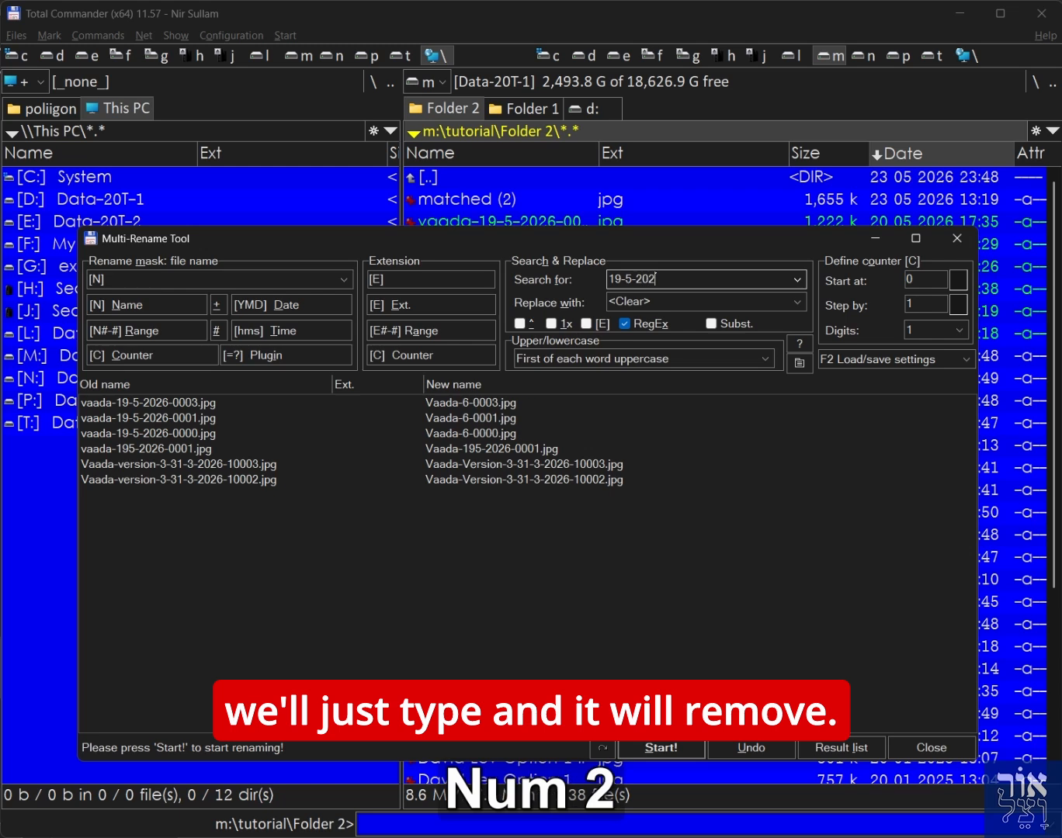
pyautogui.write('6-')
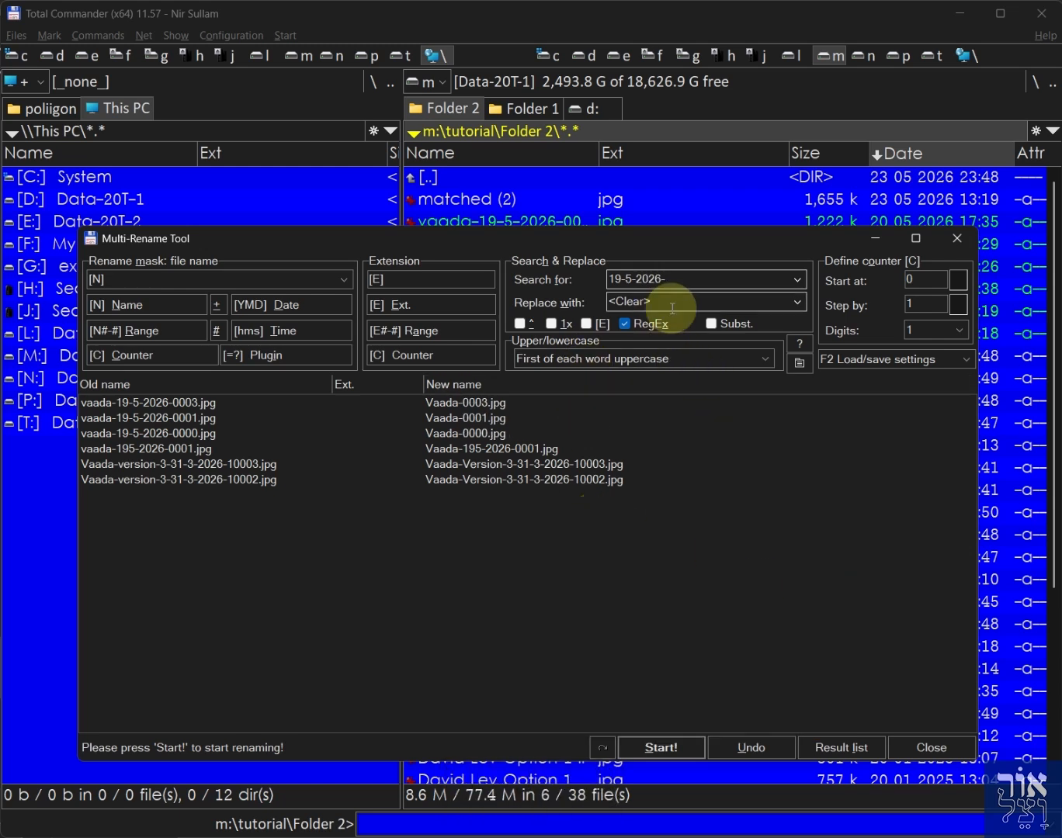
pyautogui.click(675, 280)
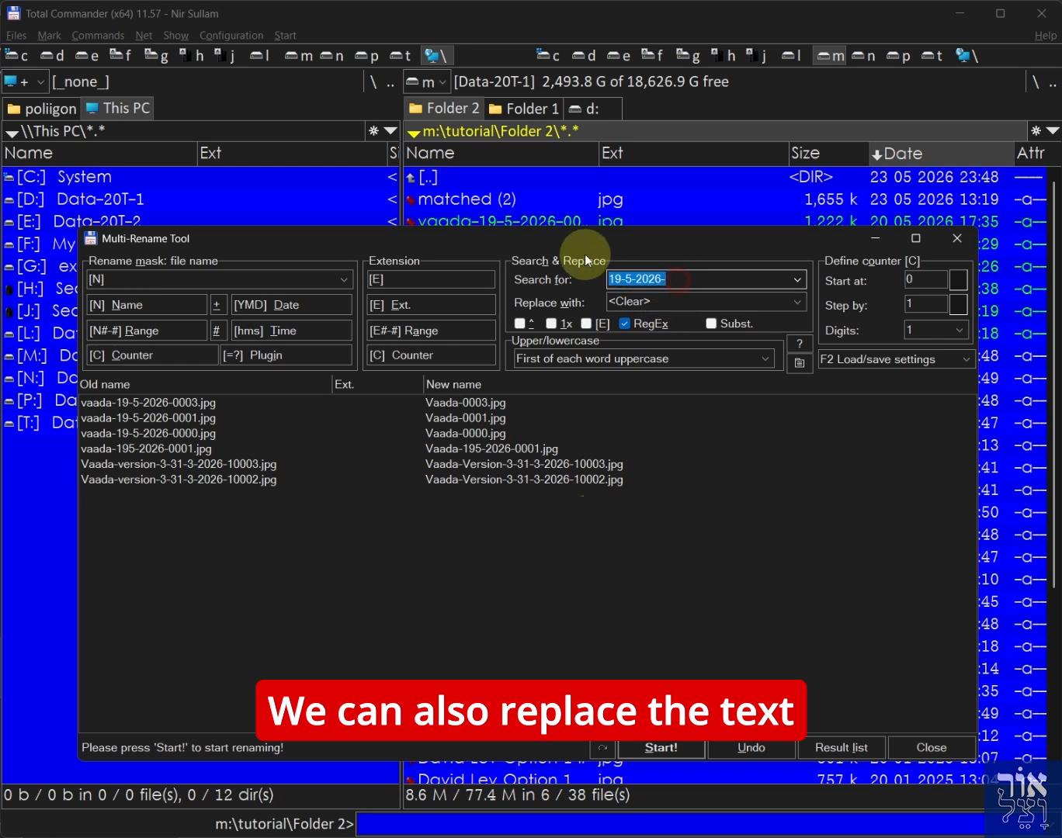
pyautogui.hotkey('ctrl', 'c')
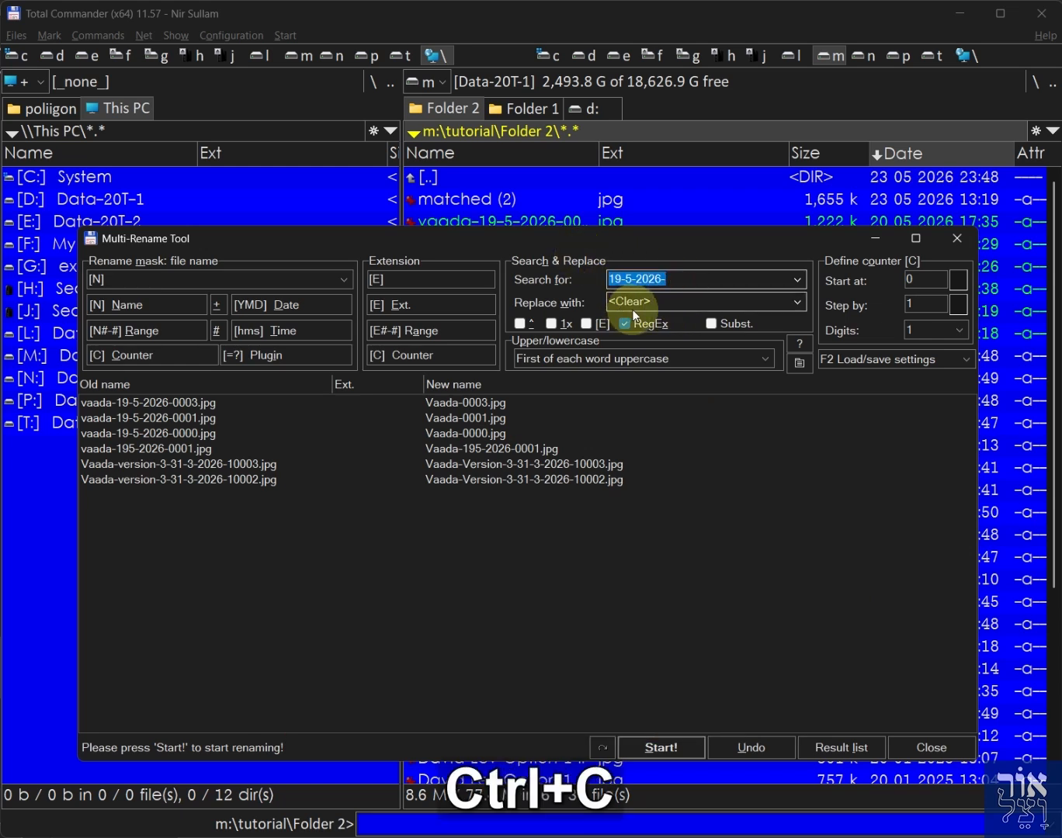
# - Set the replacement text for 19-5-2026- to "year 2024 - ", with spaces around the hyphen
pyautogui.click(698, 305)
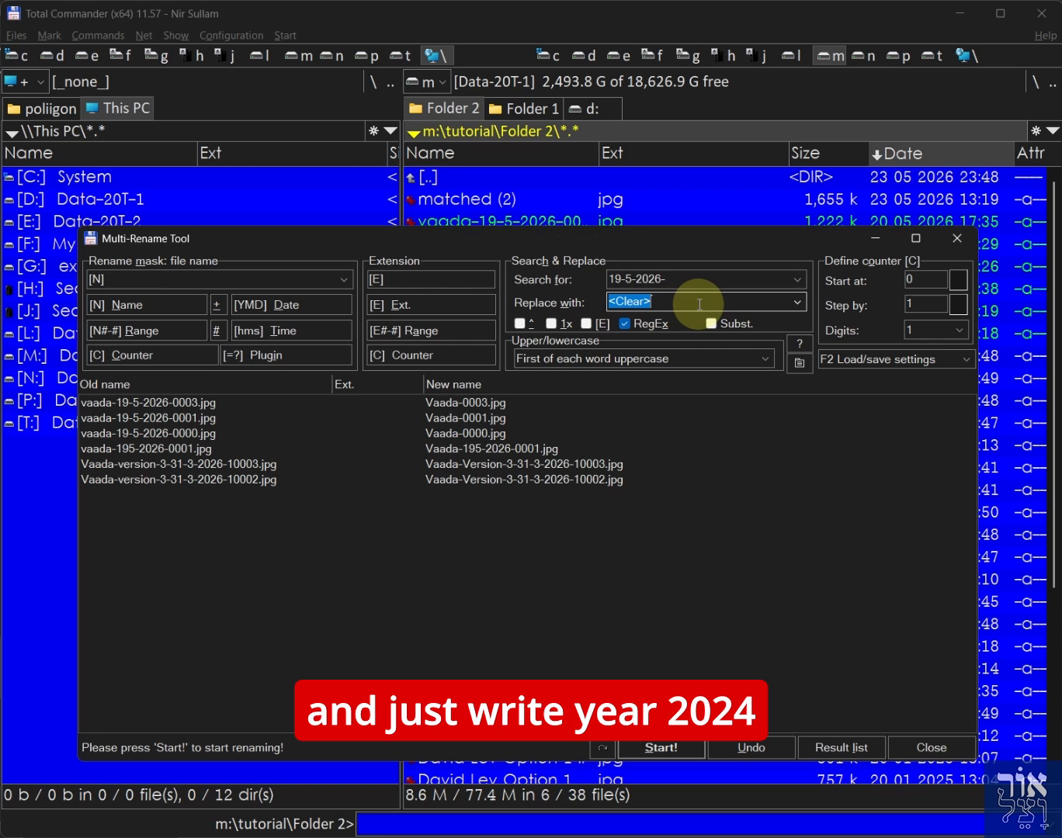
pyautogui.write('year ')
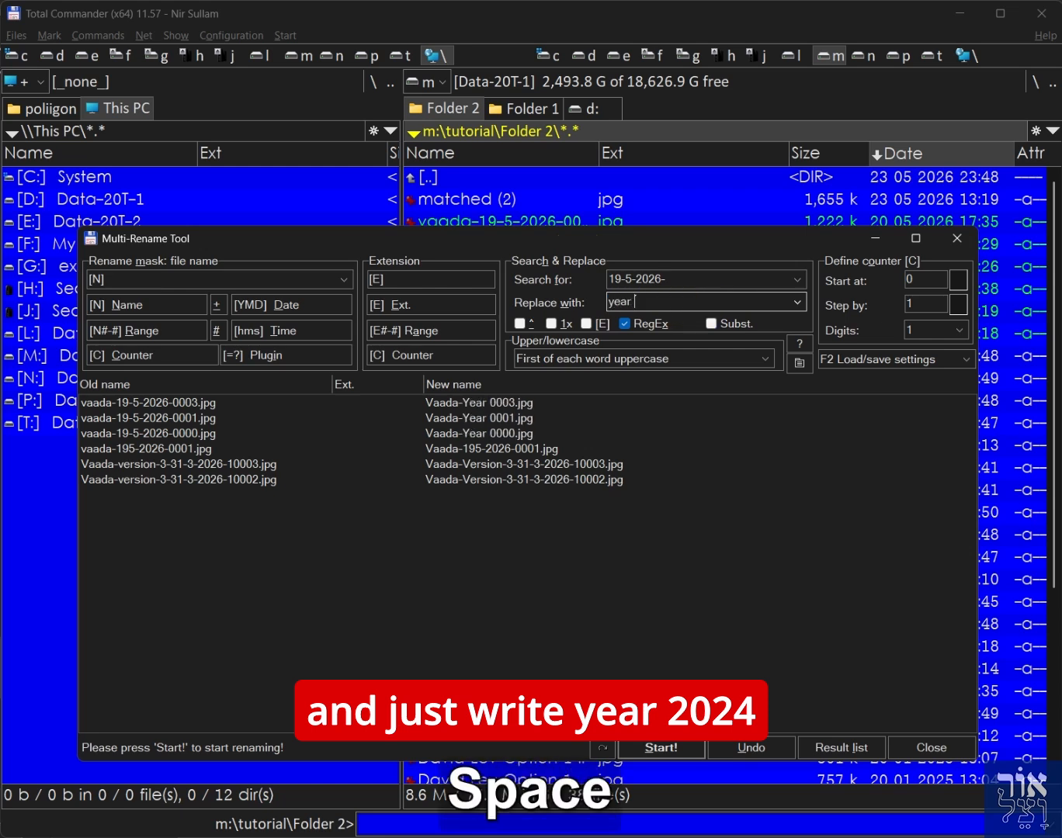
pyautogui.write('2024-')
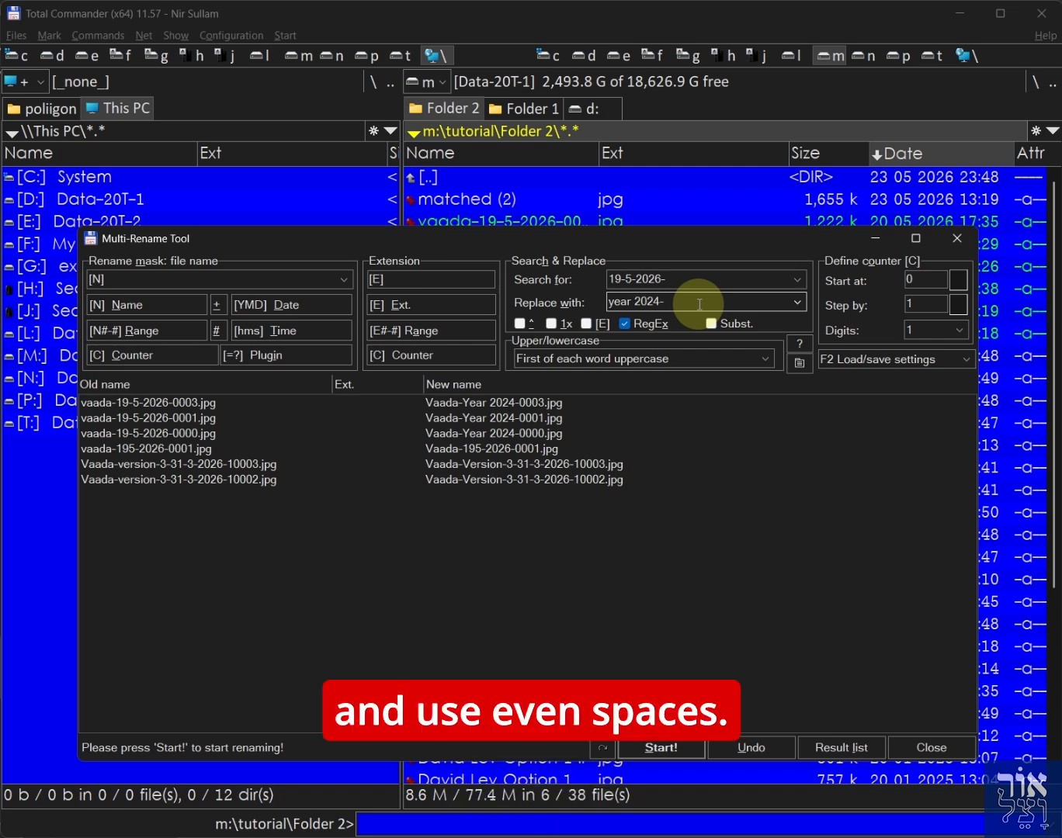
pyautogui.press('Left')
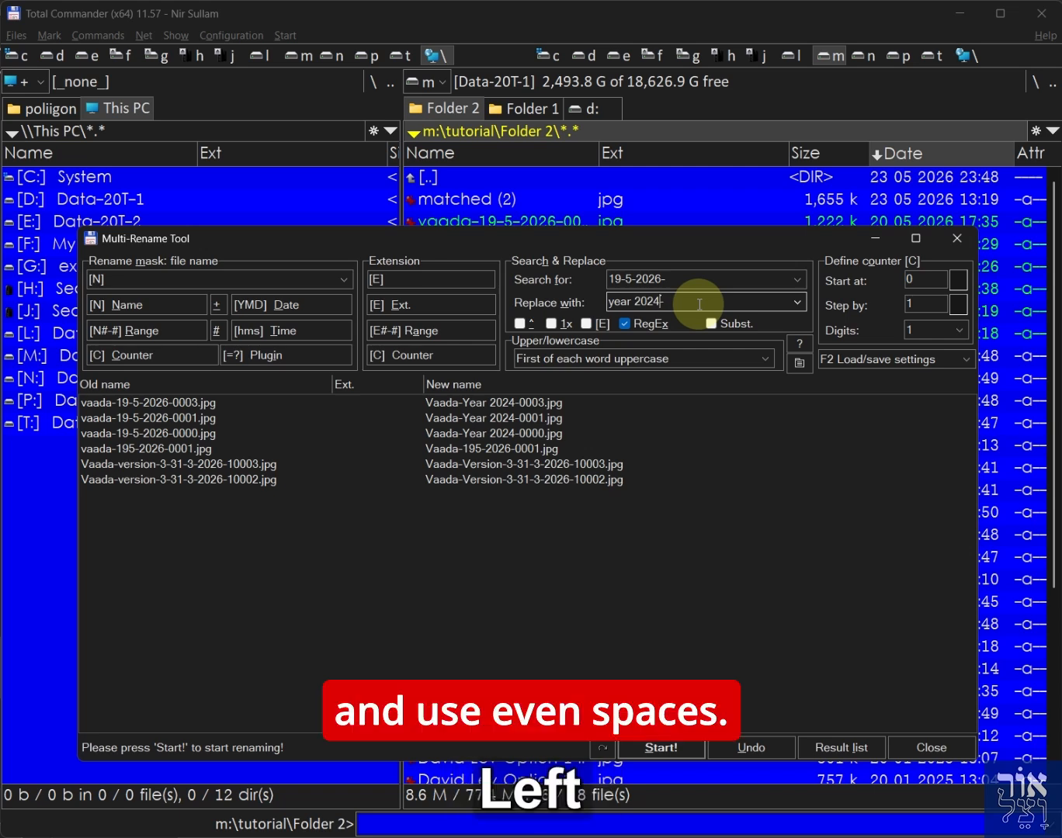
pyautogui.press('Right')
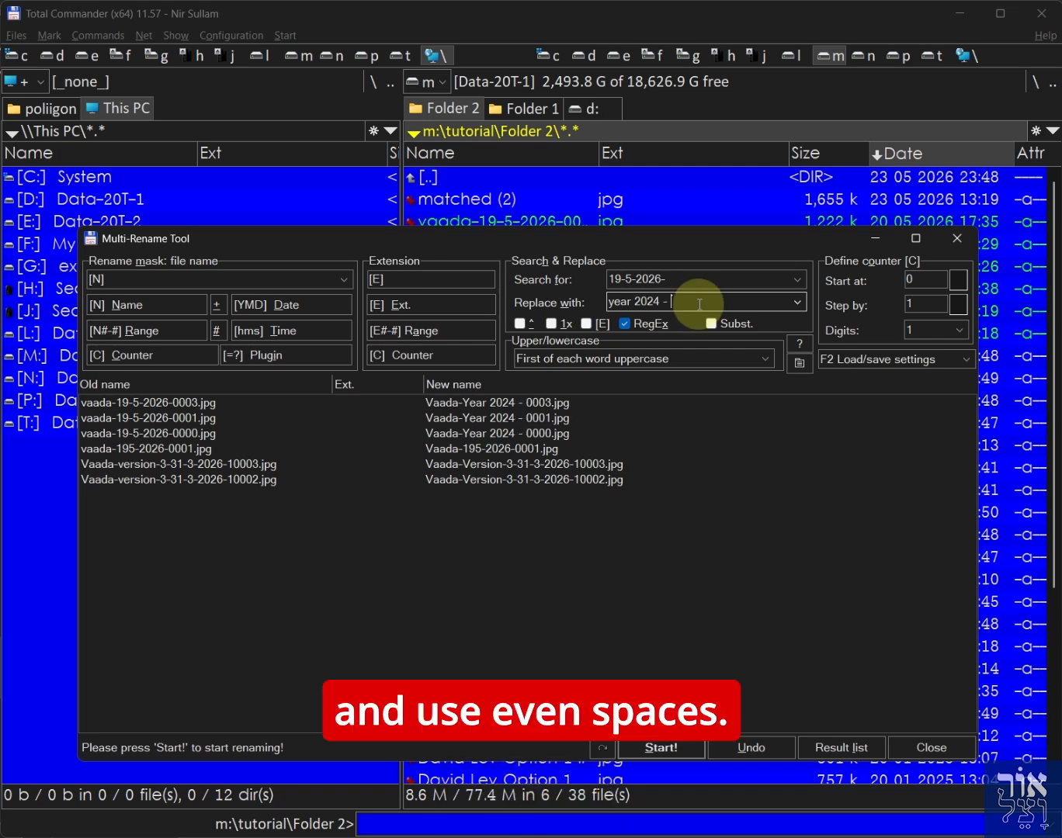
# - Append a spaced hyphen and the [YMD] date placeholder to the file name mask, giving [N] - [YMD]
pyautogui.moveTo(559, 236); pyautogui.dragTo(540, 193)
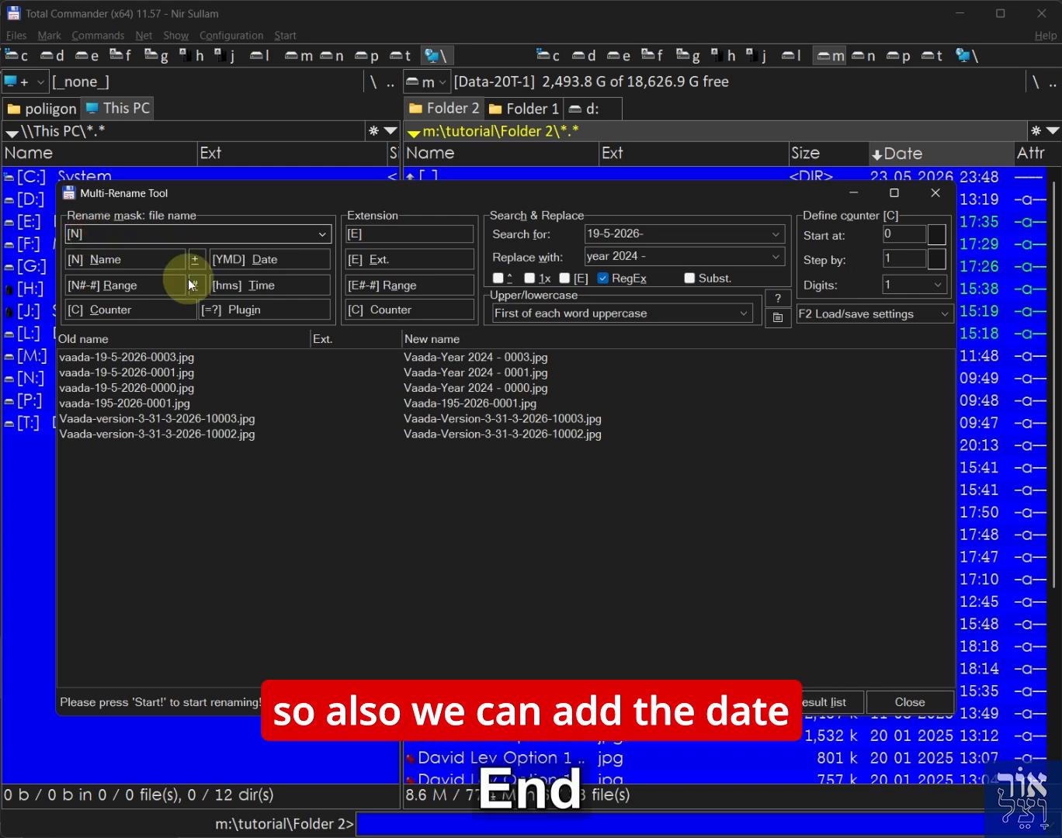
pyautogui.write('-')
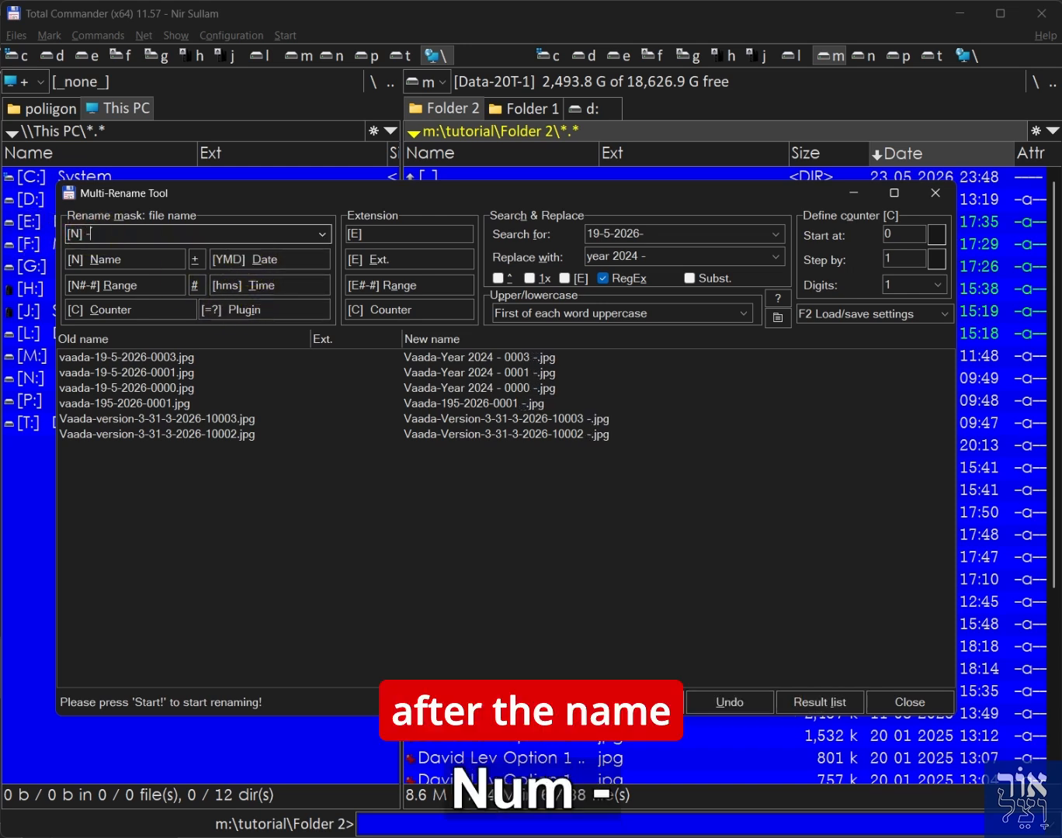
pyautogui.click(260, 263)
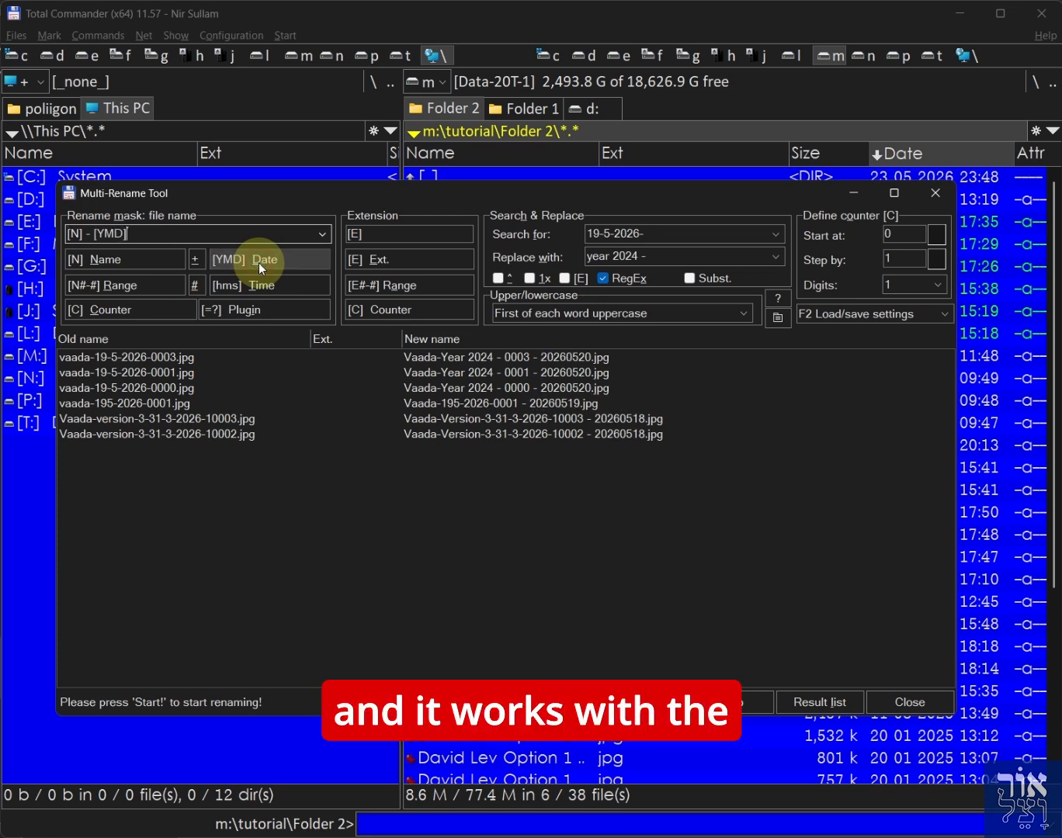
# - Reorder the date placeholder in the file name mask to day, month, year, making the mask [N] - [DMY]
pyautogui.click(107, 235)
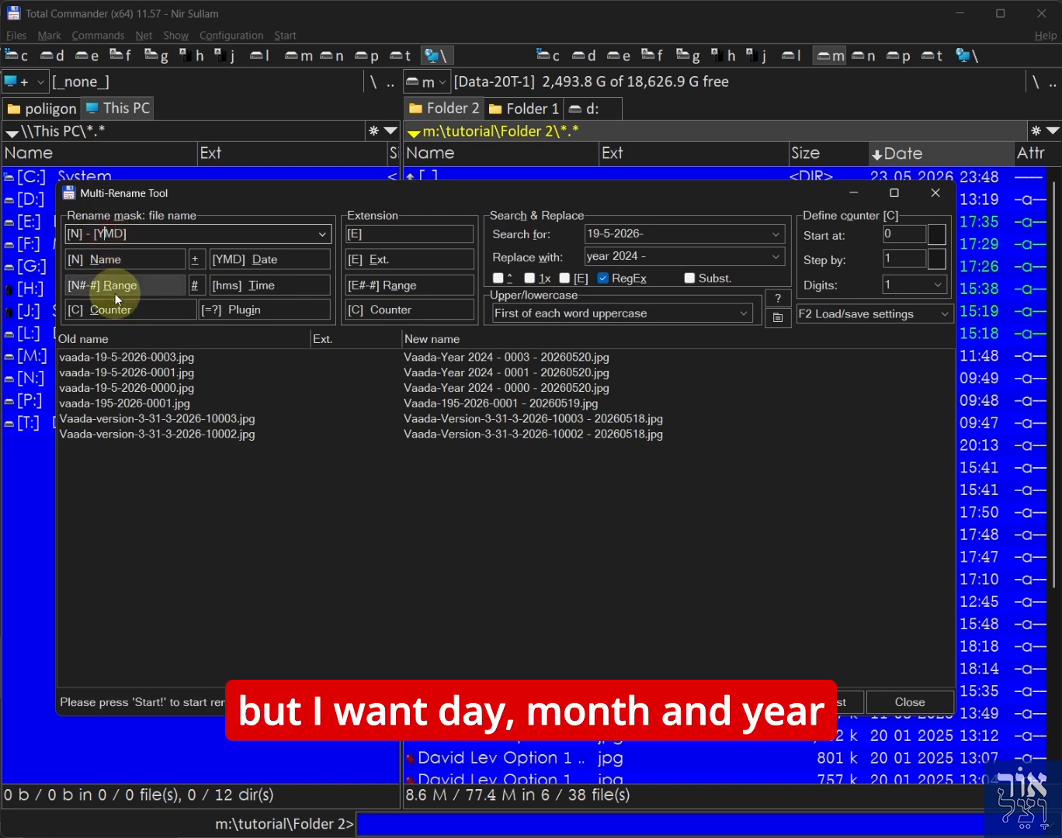
pyautogui.write('-')
pyautogui.press('BackSpace')
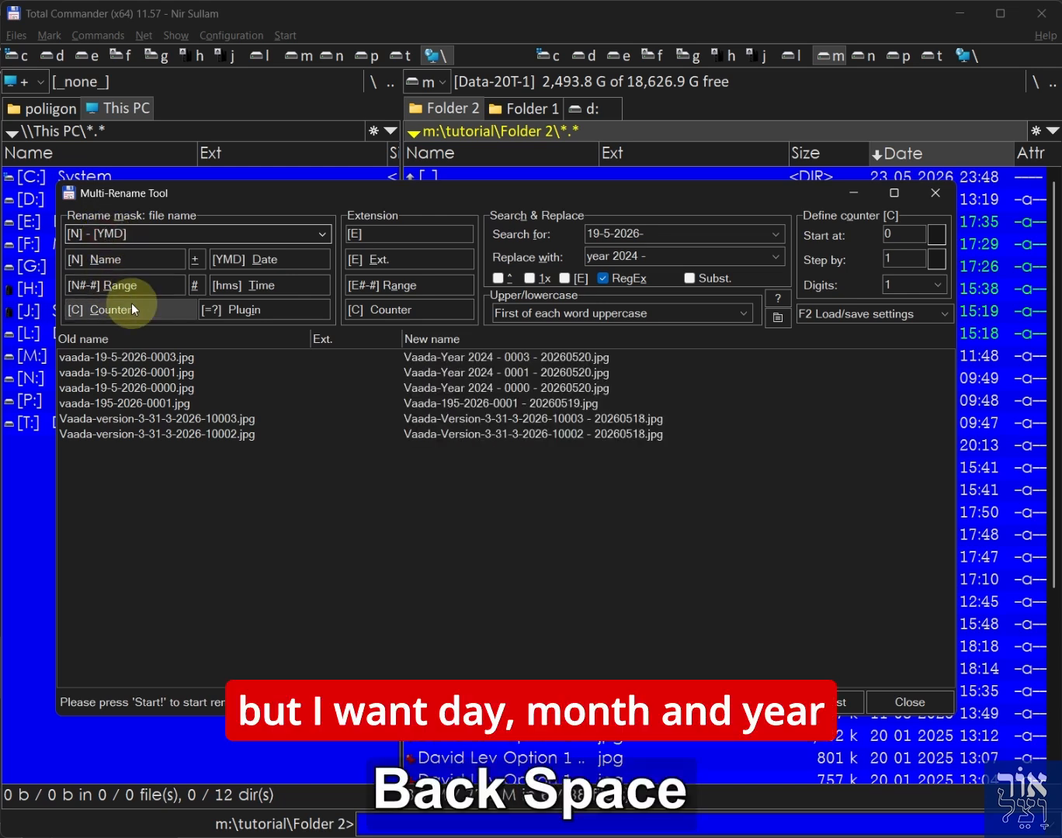
pyautogui.press('Left')
pyautogui.press('Delete')
pyautogui.press('Delete')
pyautogui.press('Right')
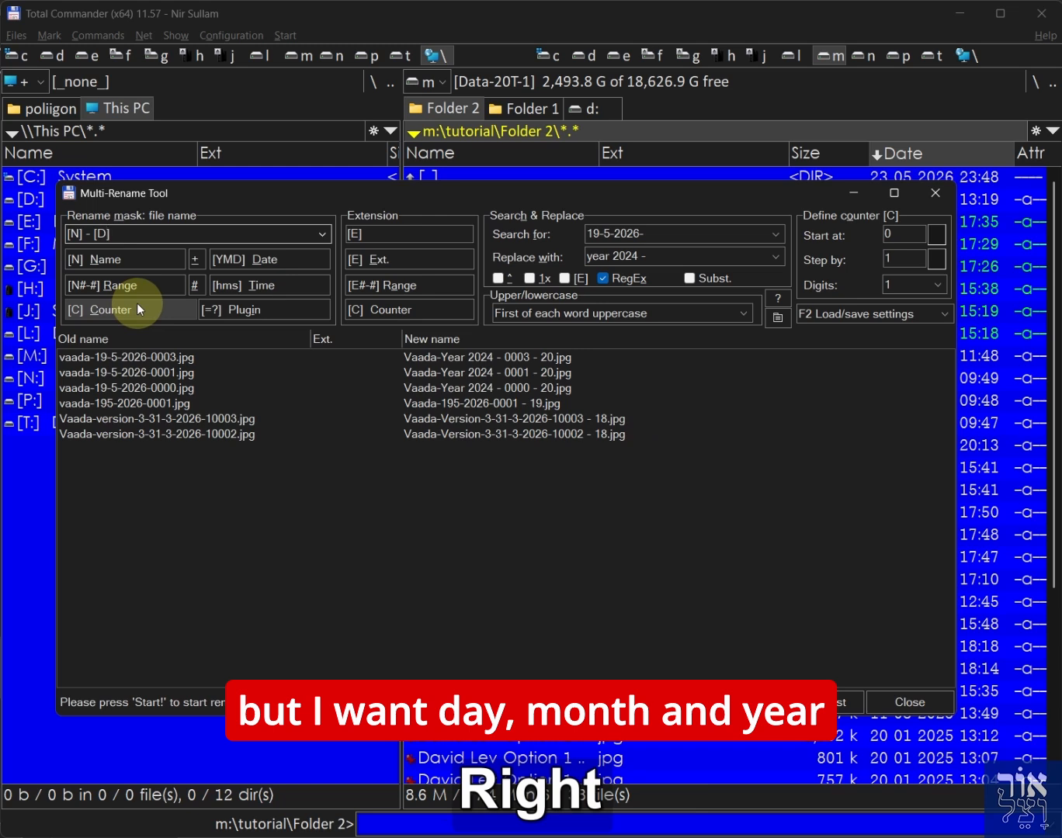
pyautogui.write('MY')
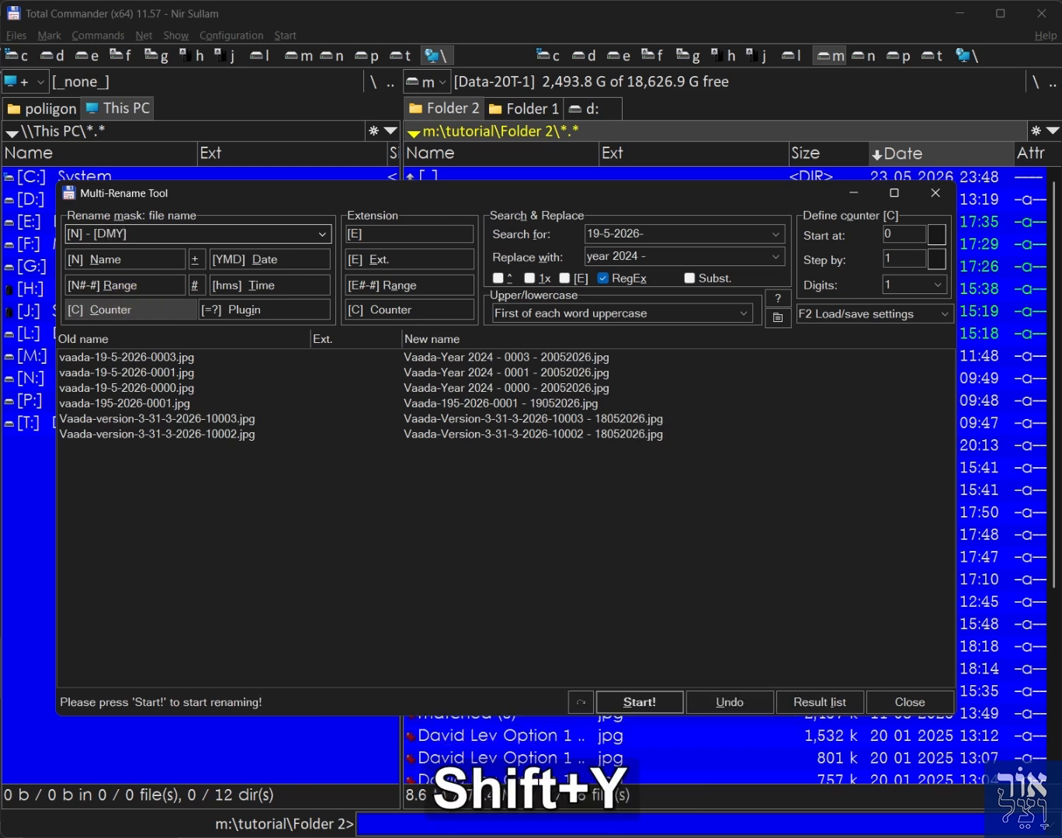
pyautogui.press('End')
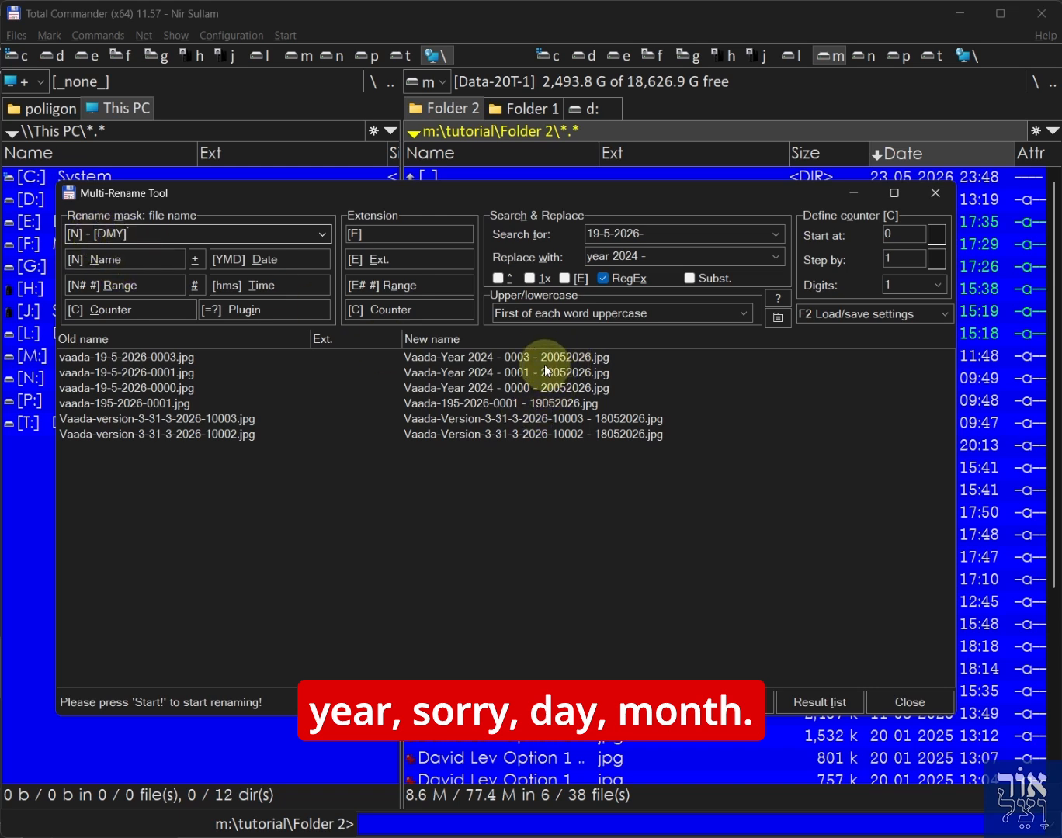
# - Try to separate day, month and year with hyphens inside the date placeholder as [D-M-Y], and remove the hyphens again
pyautogui.moveTo(305, 193); pyautogui.dragTo(356, 246)
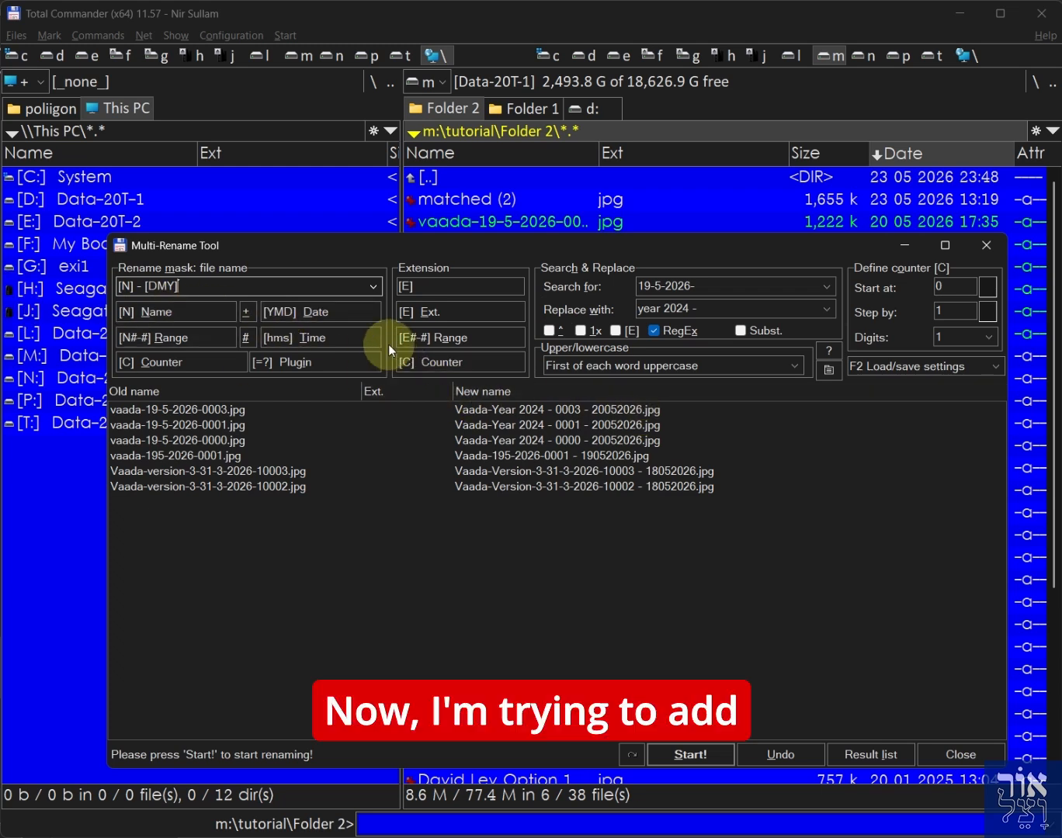
pyautogui.click(157, 288)
pyautogui.write('-')
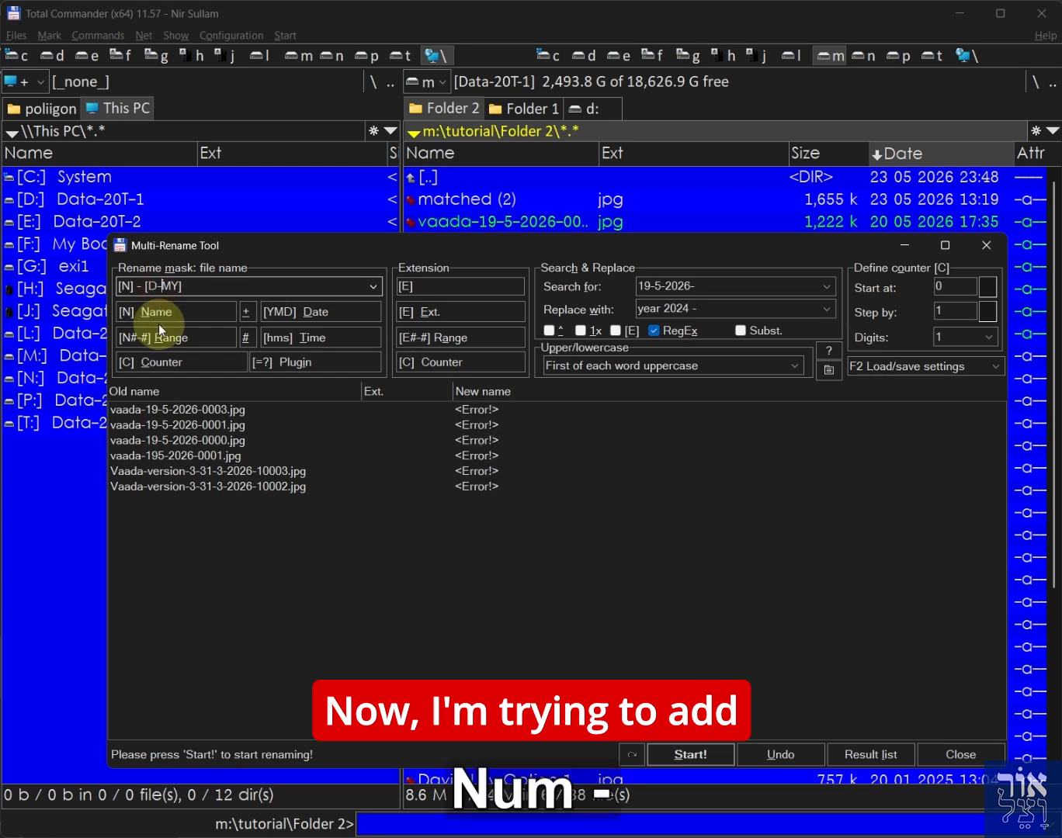
pyautogui.click(171, 284)
pyautogui.write('-')
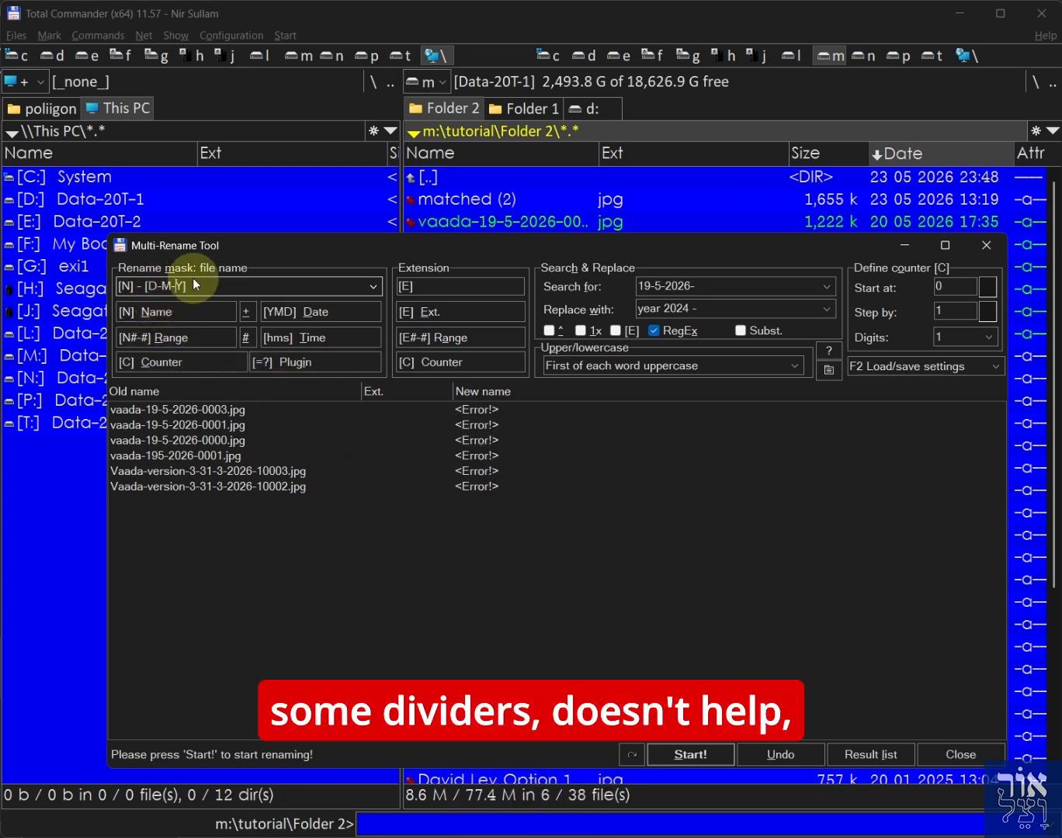
pyautogui.press('BackSpace')
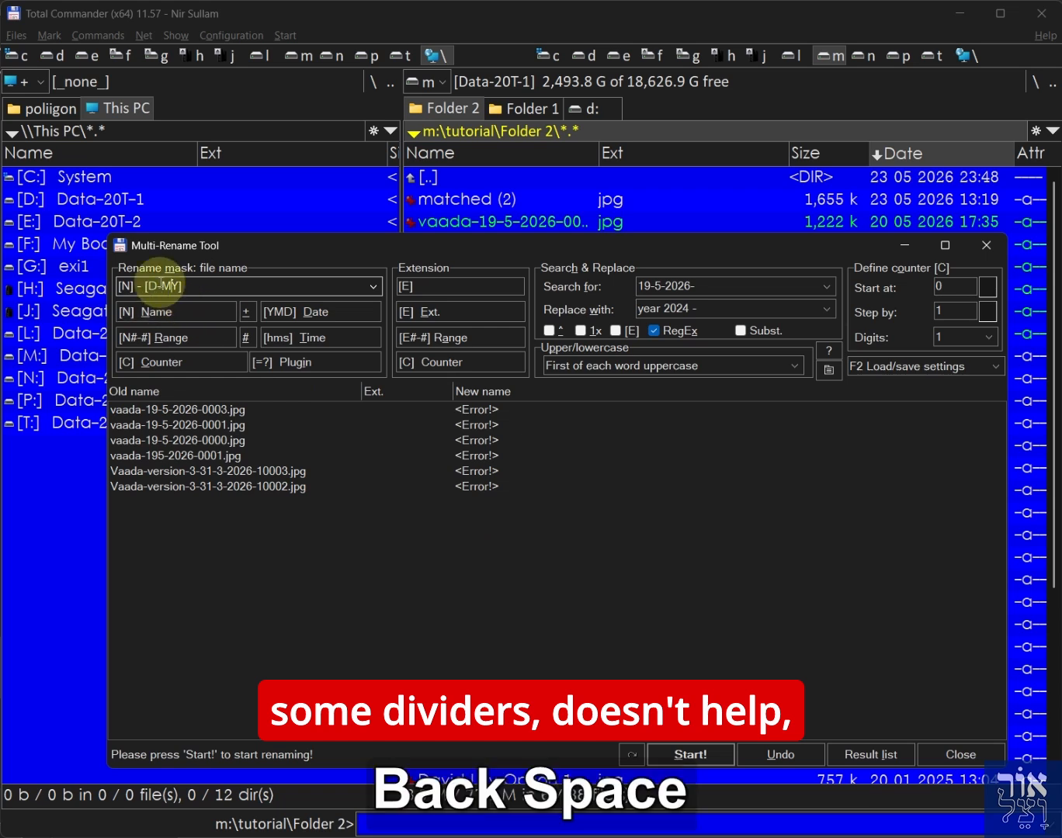
pyautogui.click(157, 285)
pyautogui.press('BackSpace')
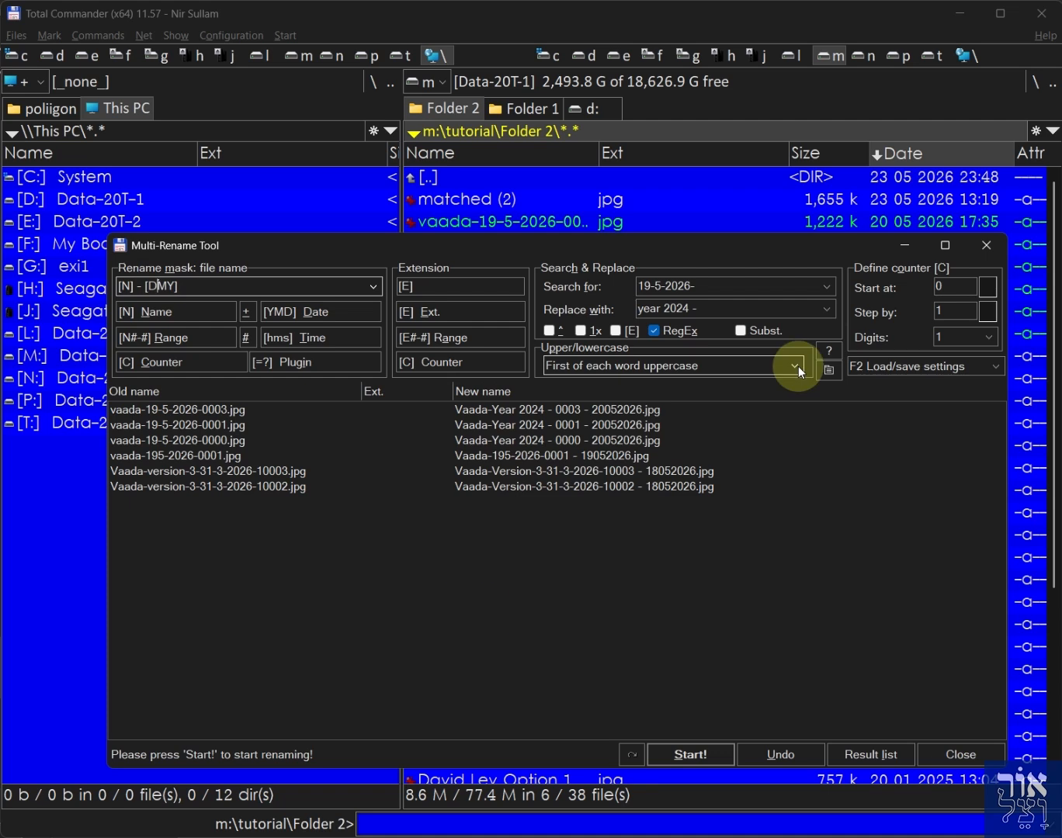
# - Try the case options Unchanged, All lowercase, All UPPERCASE and First letter uppercase on the new names, ending on First of each word uppercase
pyautogui.click(568, 365)
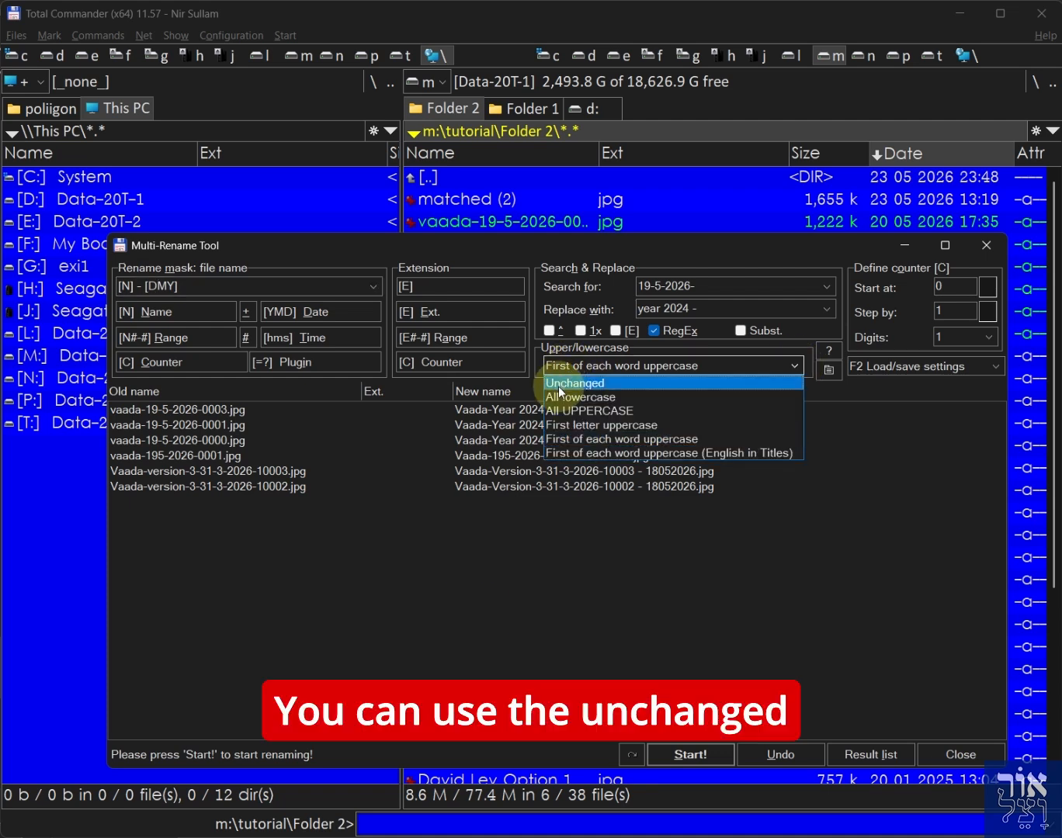
pyautogui.click(559, 385)
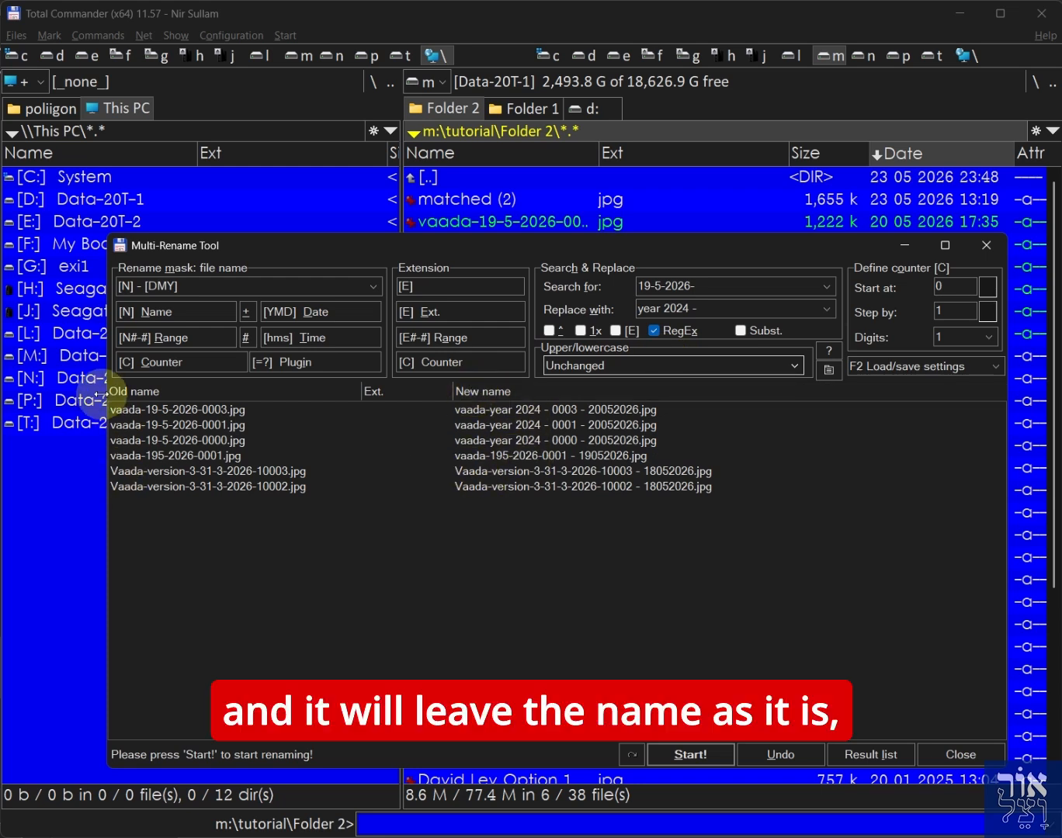
pyautogui.click(689, 360)
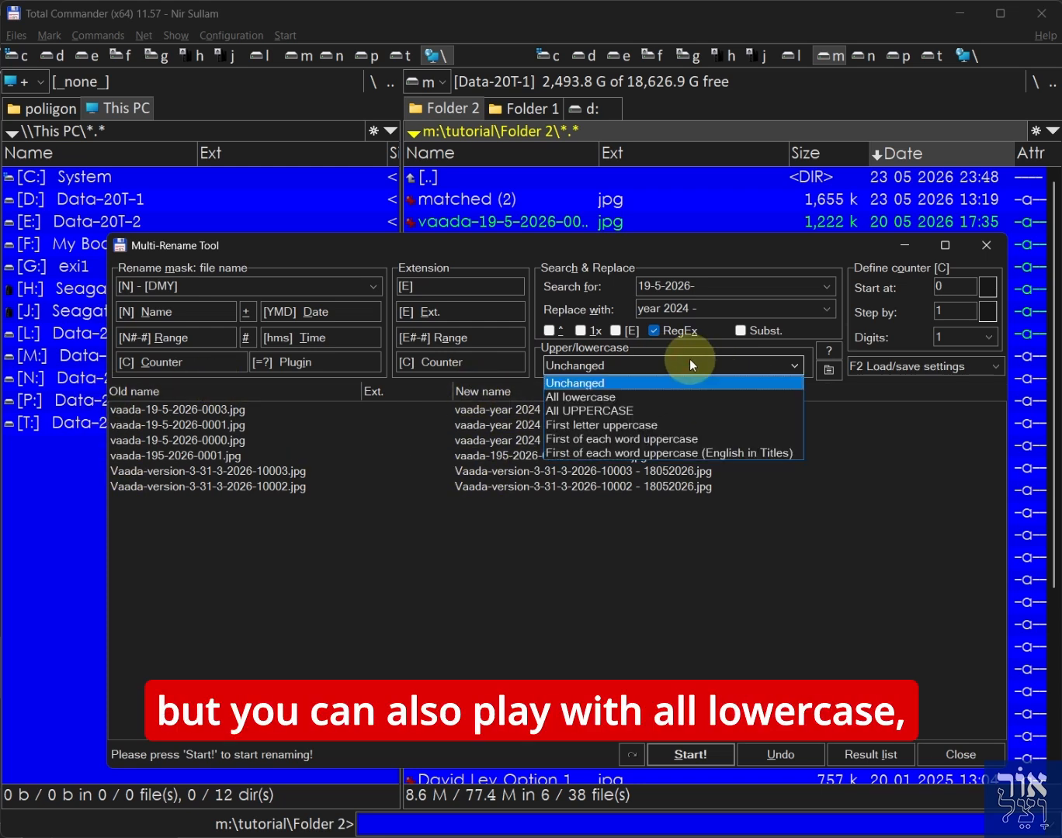
pyautogui.click(672, 396)
pyautogui.press('Down')
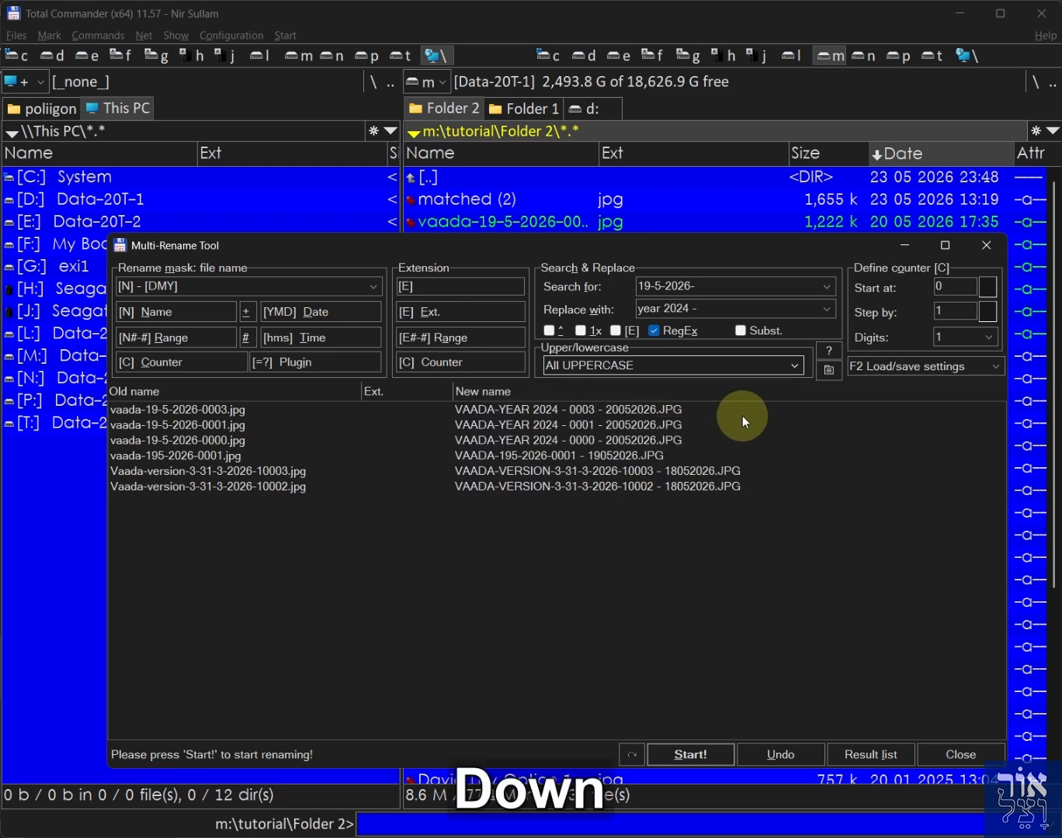
pyautogui.click(610, 371)
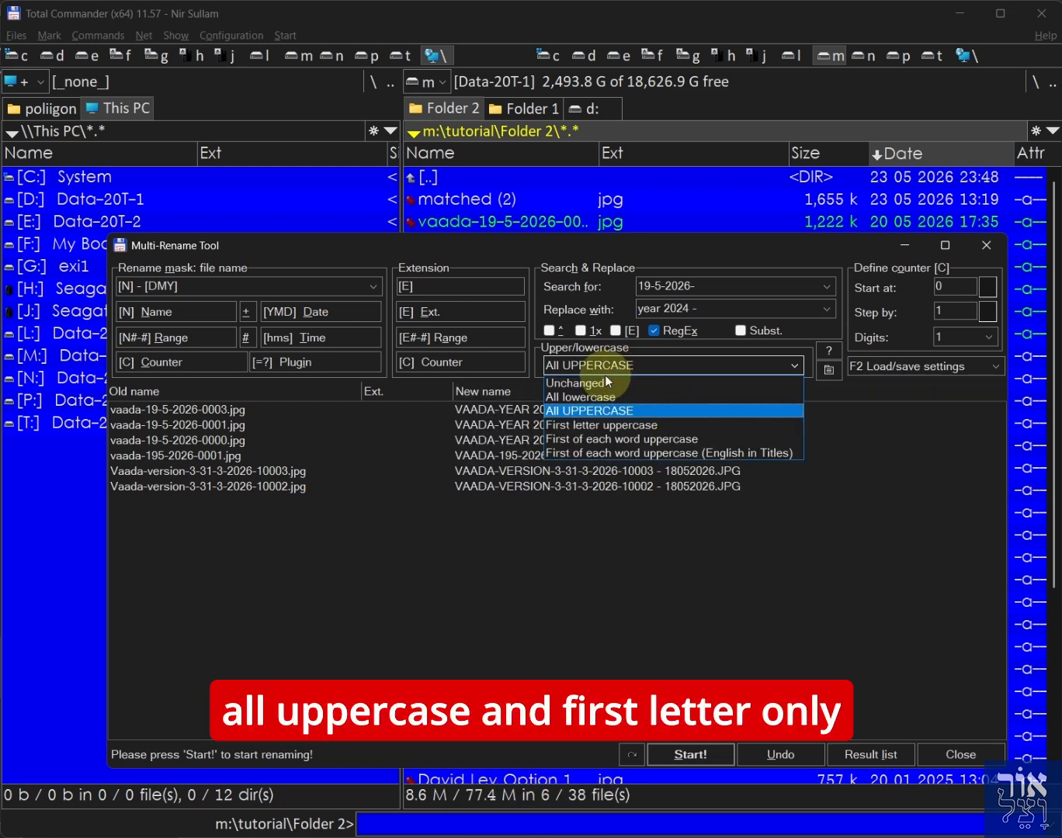
pyautogui.click(593, 425)
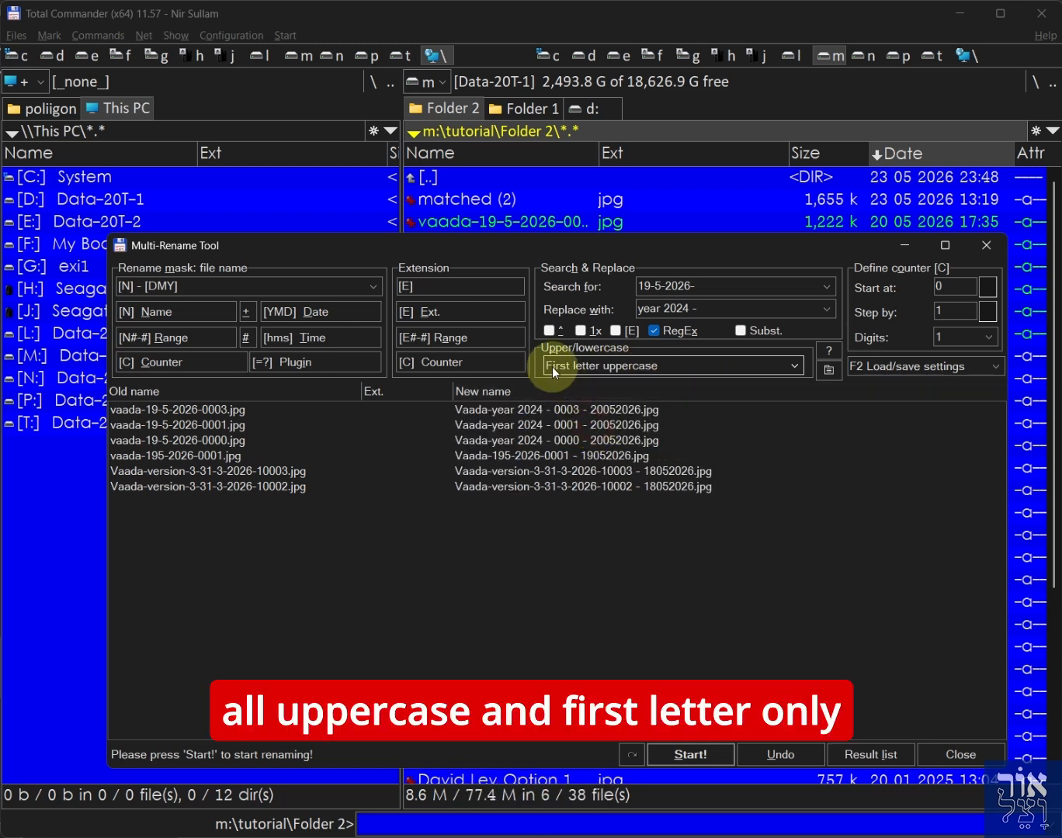
pyautogui.click(705, 363)
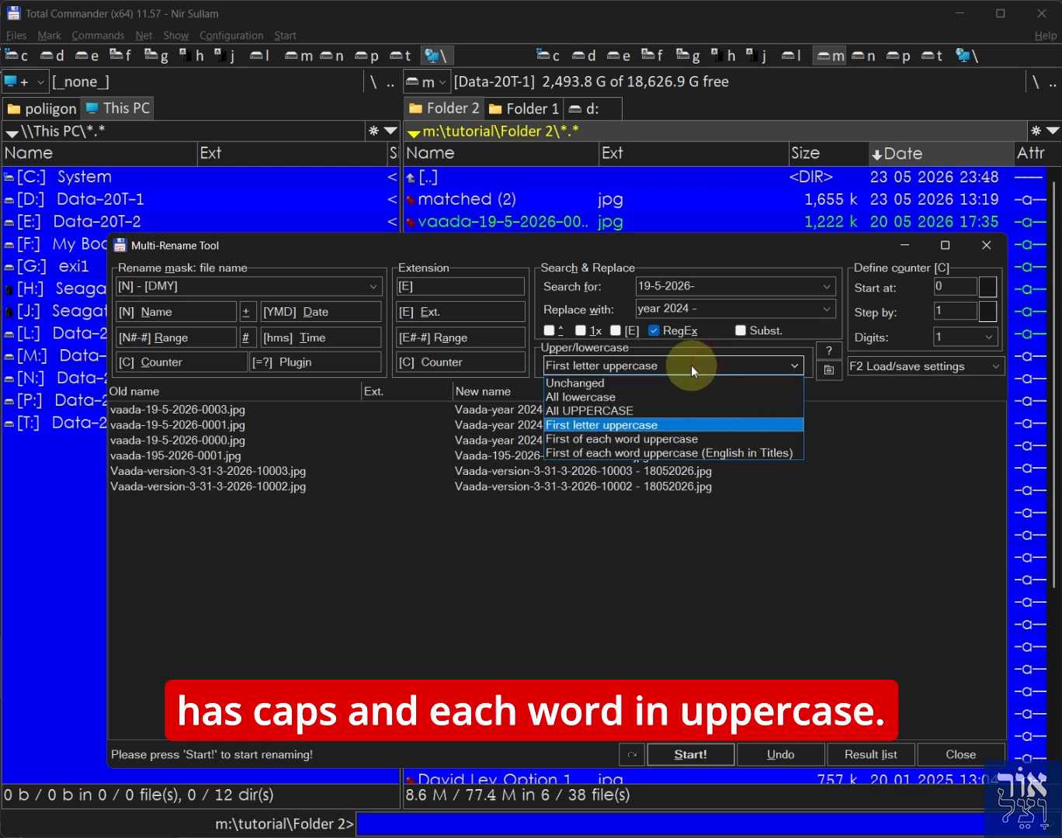
pyautogui.click(614, 439)
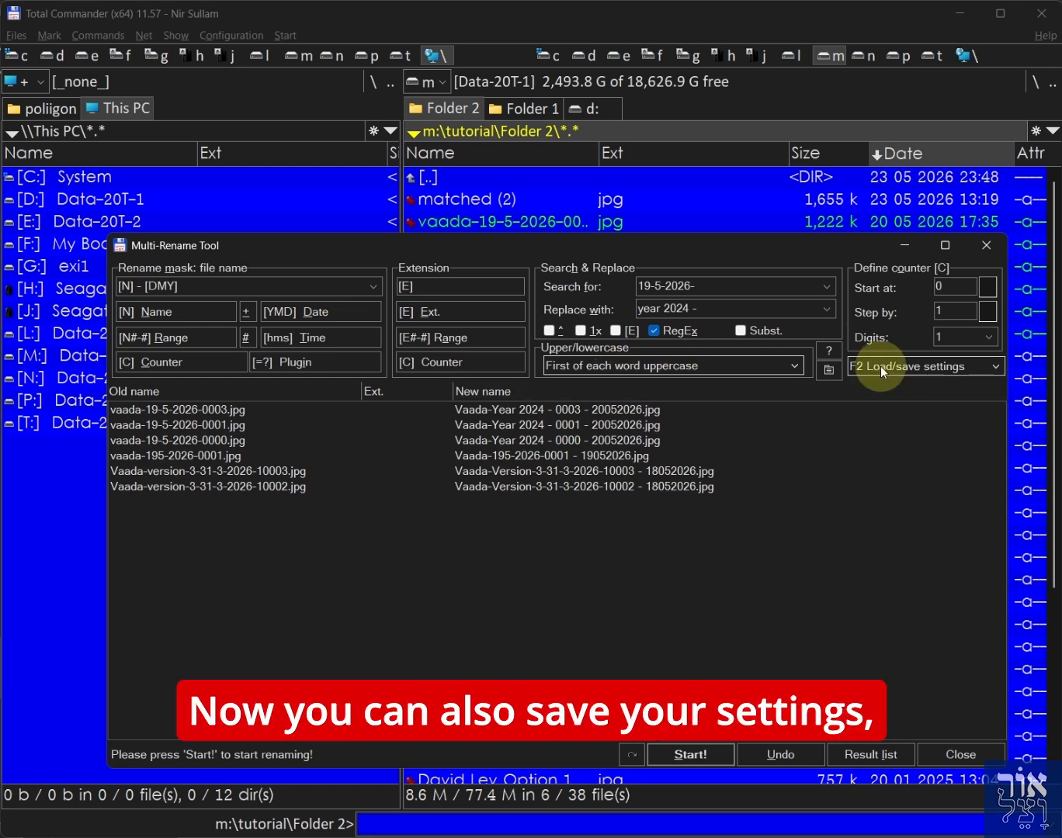
pyautogui.click(925, 366)
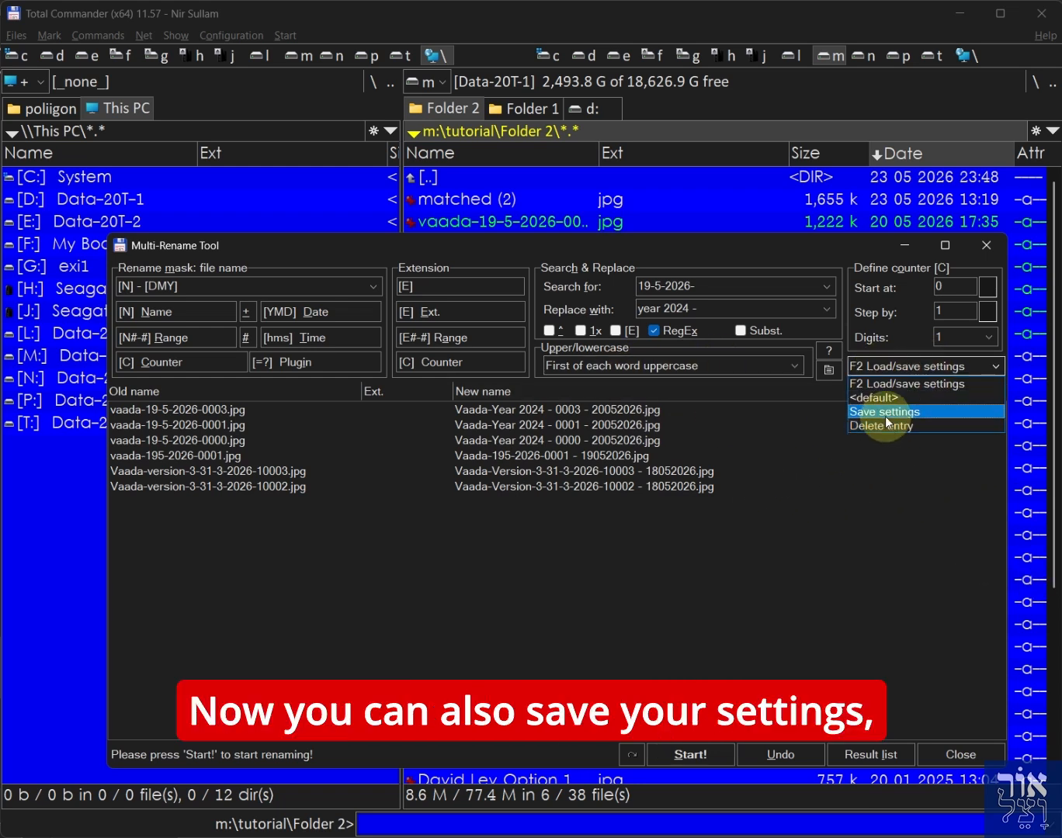
pyautogui.click(849, 520)
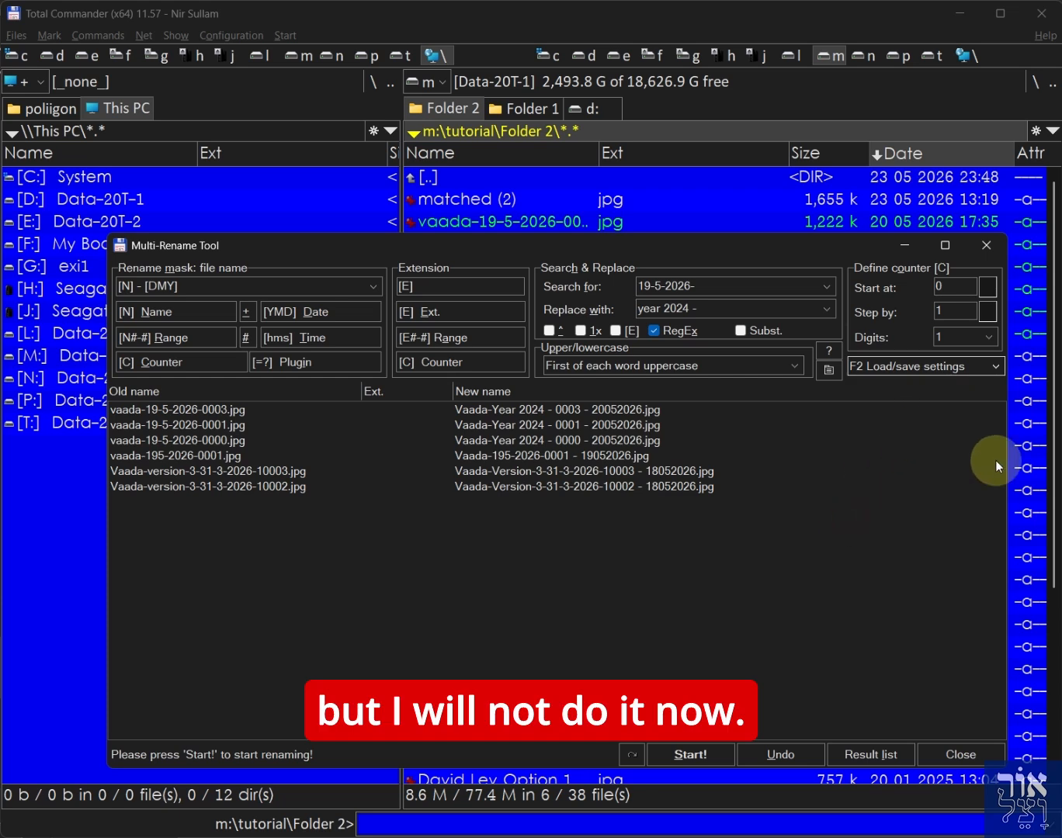